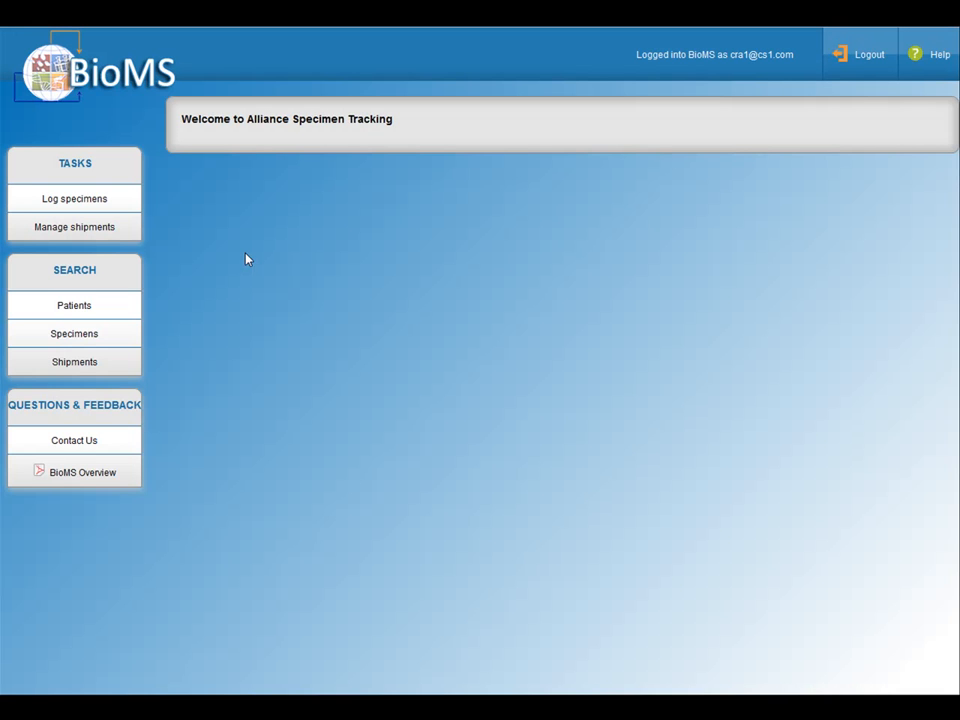
# Step: Find the patient by registration ID for specimen logging and open their specimen checklist for study CALGB 40603
pyautogui.click(91, 203)
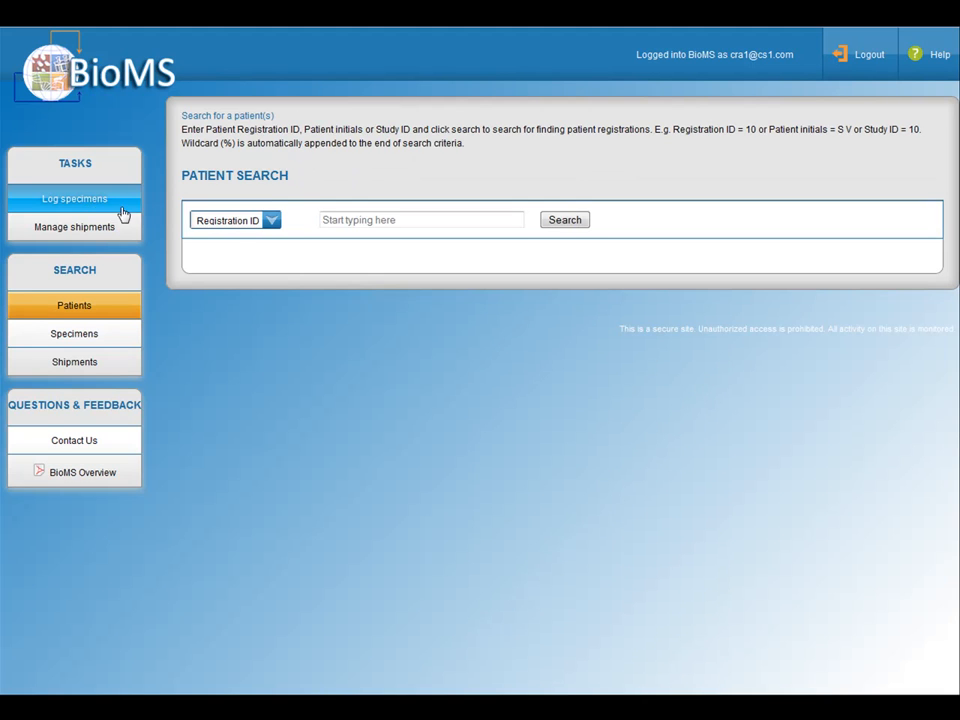
pyautogui.click(272, 224)
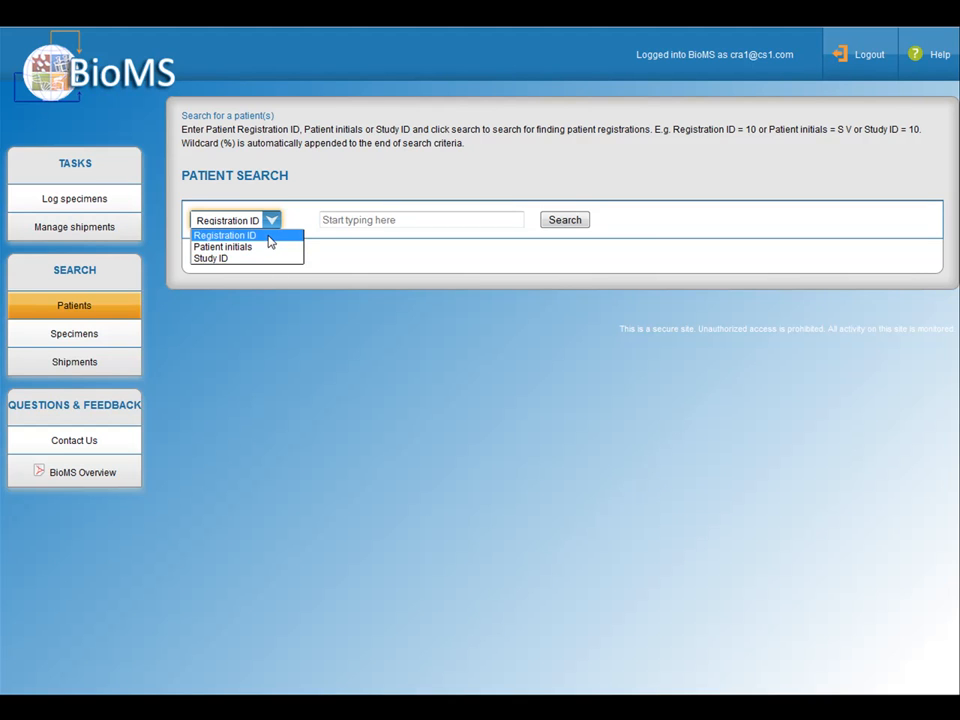
pyautogui.click(268, 237)
pyautogui.click(380, 219)
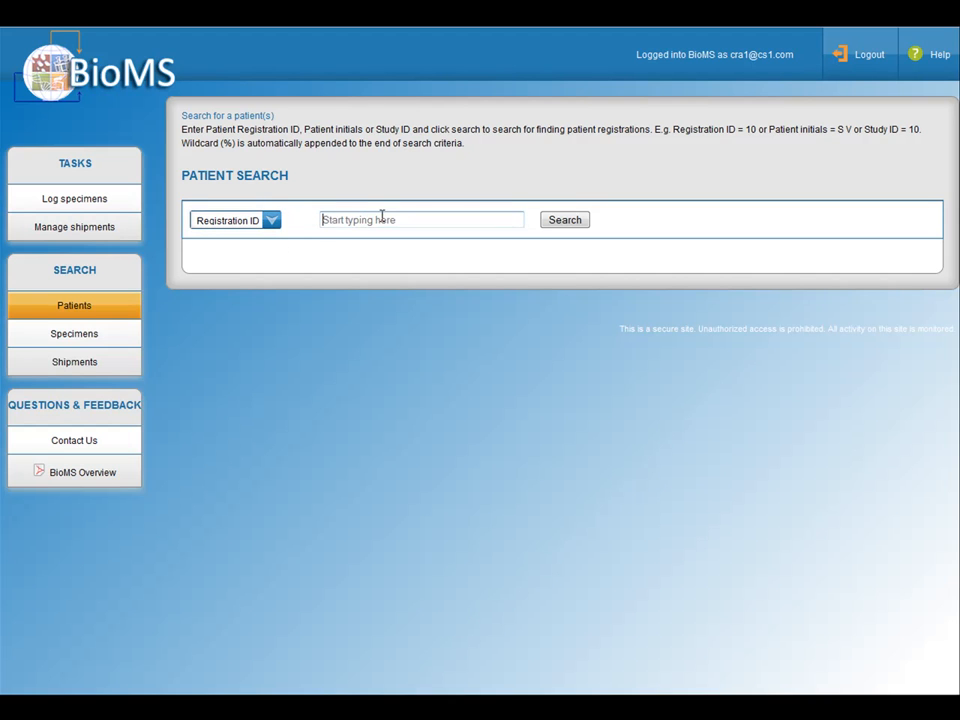
pyautogui.write('A111')
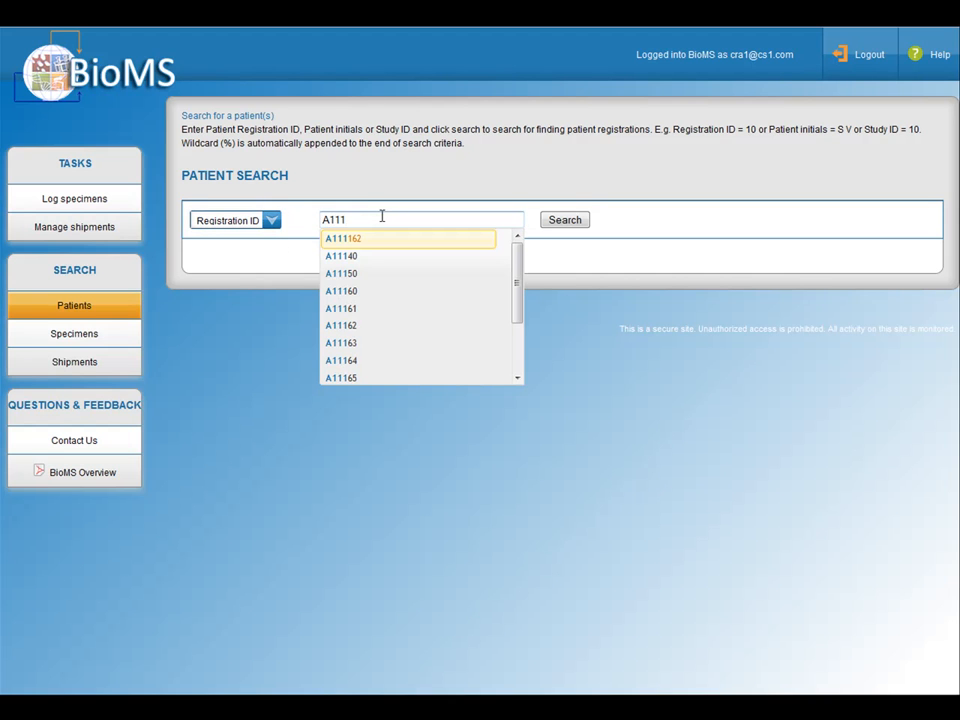
pyautogui.write('7')
pyautogui.click(358, 259)
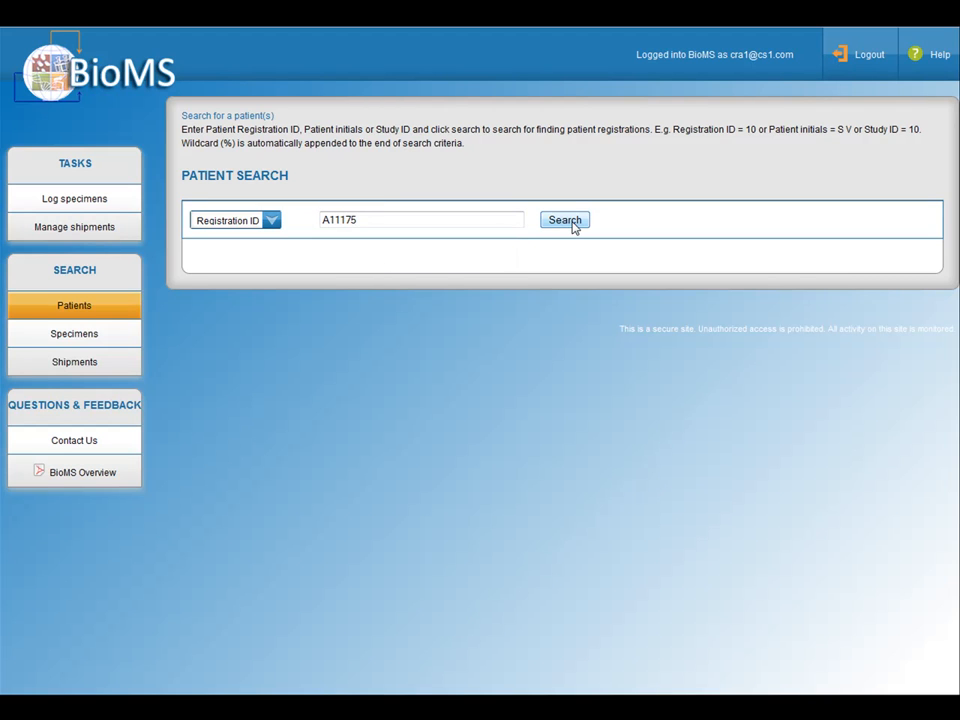
pyautogui.click(572, 225)
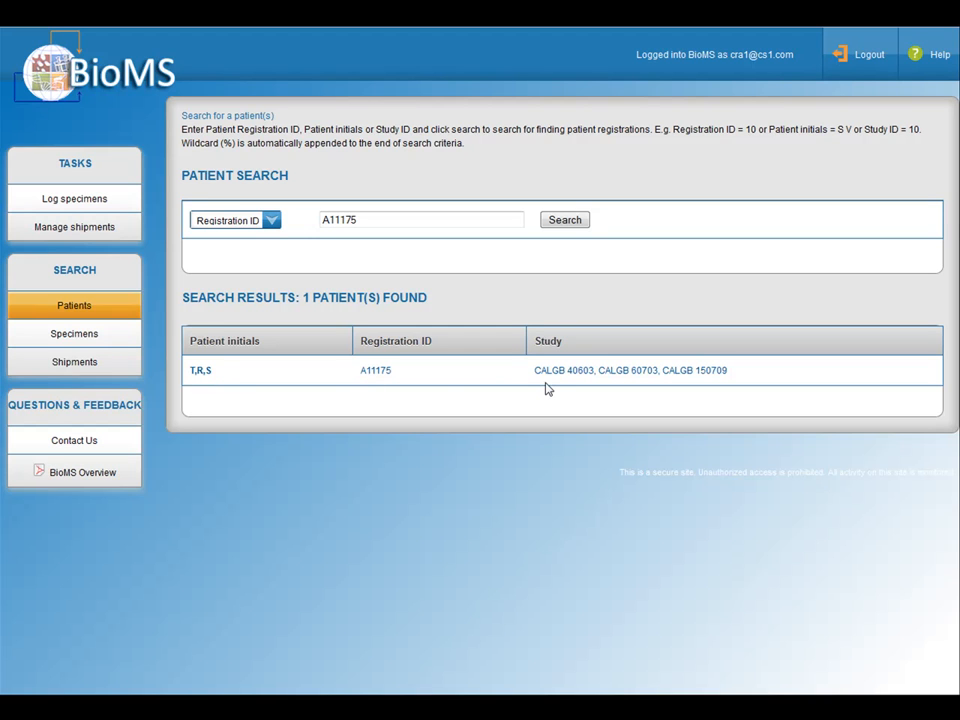
pyautogui.click(201, 371)
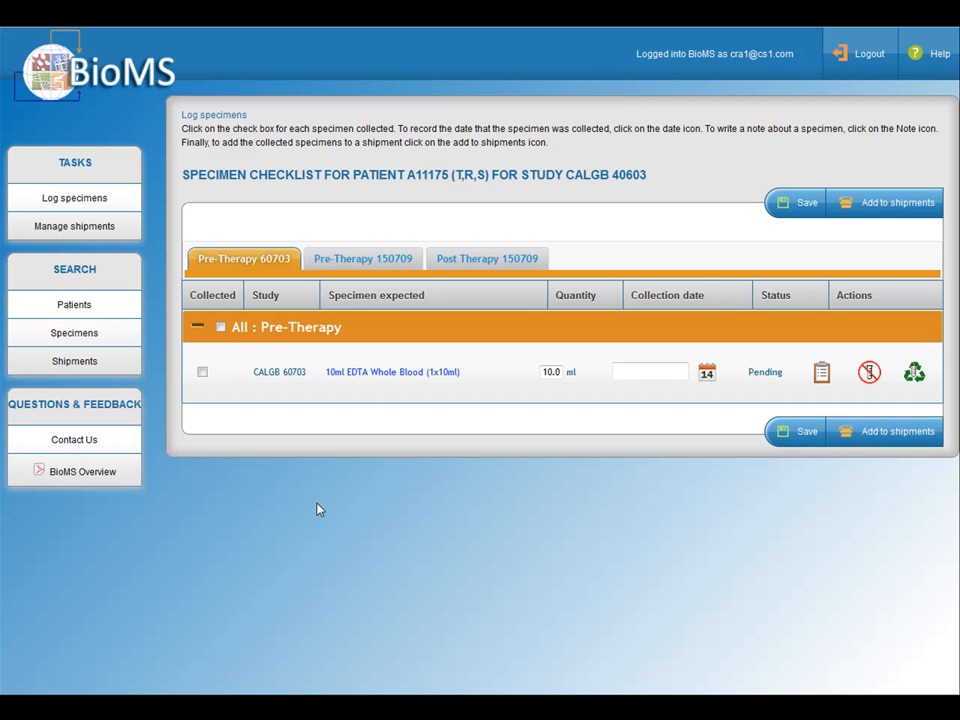
# Step: Review the 10ml EDTA Whole Blood specimen's preparation and shipping instructions and the available reasons for marking it as not collected
pyautogui.click(383, 374)
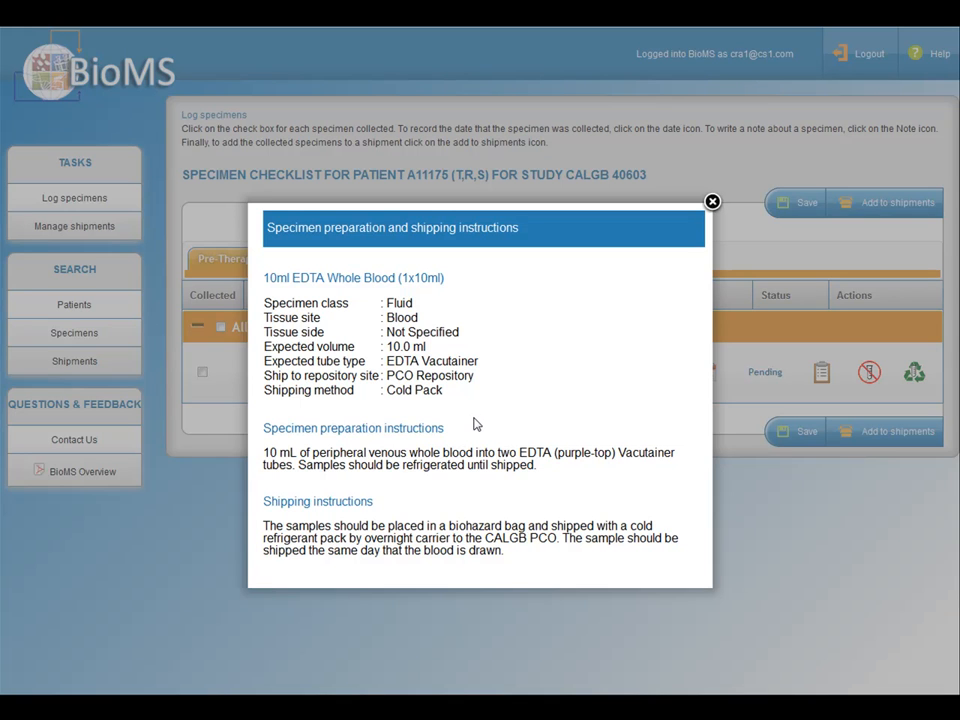
pyautogui.click(712, 202)
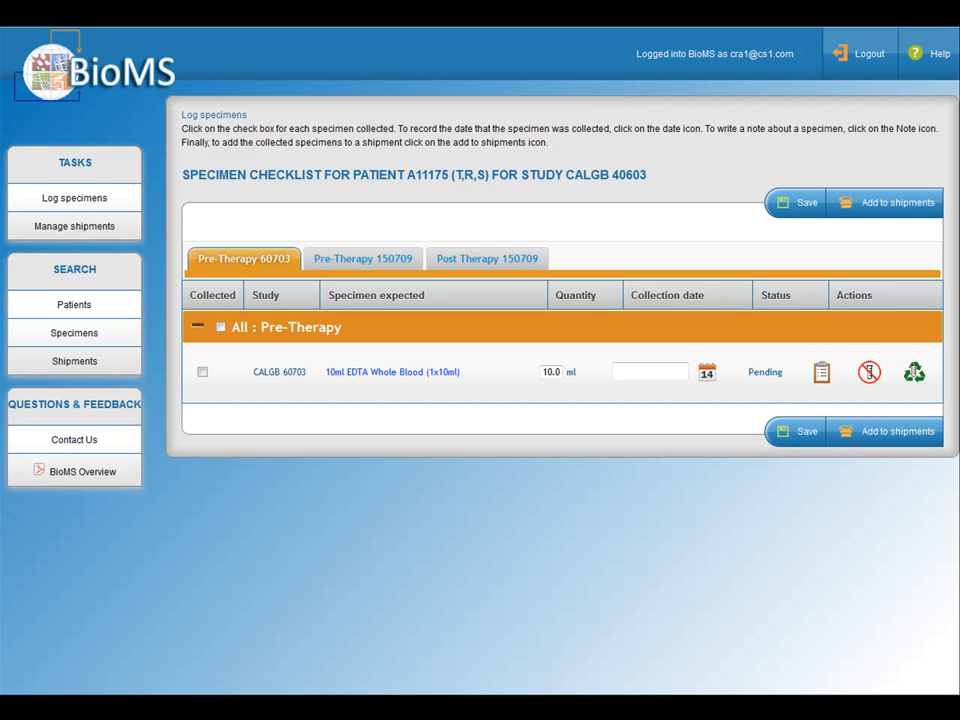
pyautogui.click(868, 377)
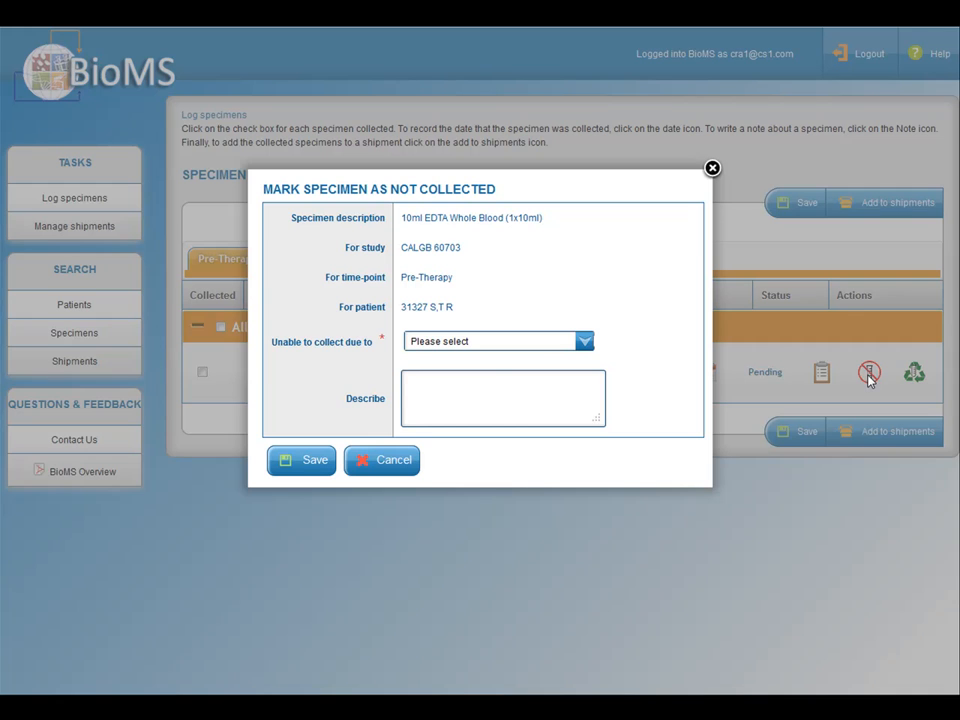
pyautogui.click(589, 343)
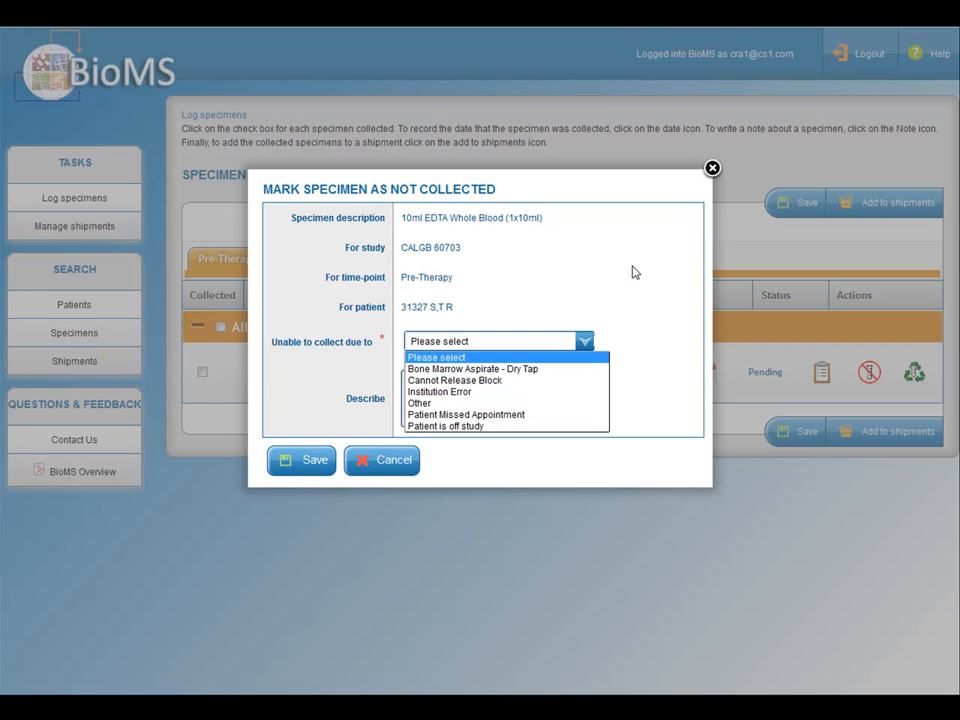
pyautogui.click(713, 170)
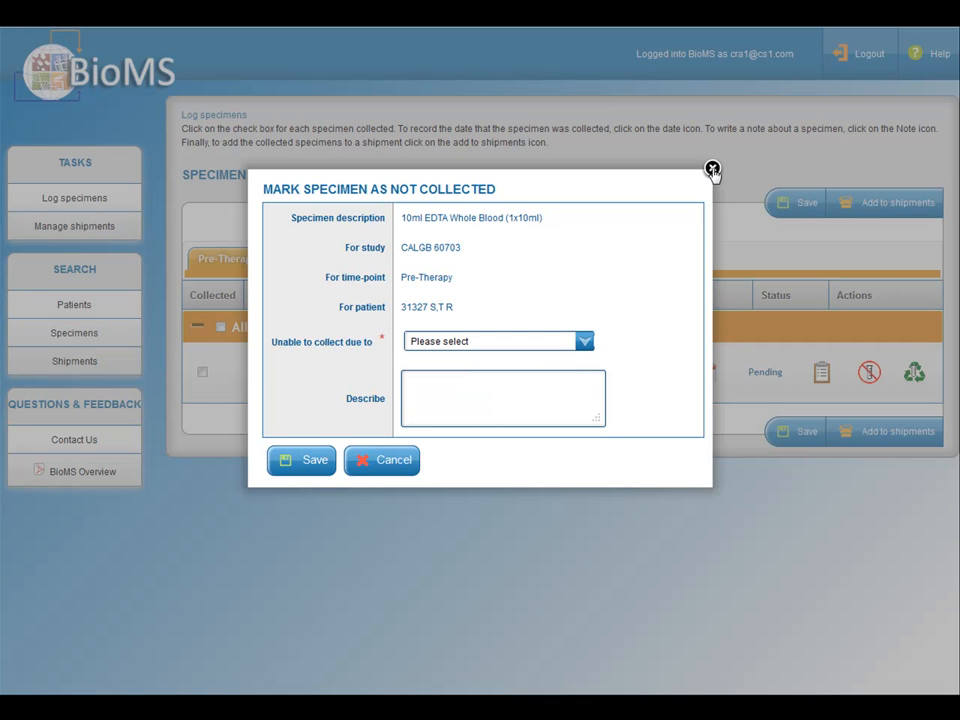
pyautogui.click(713, 170)
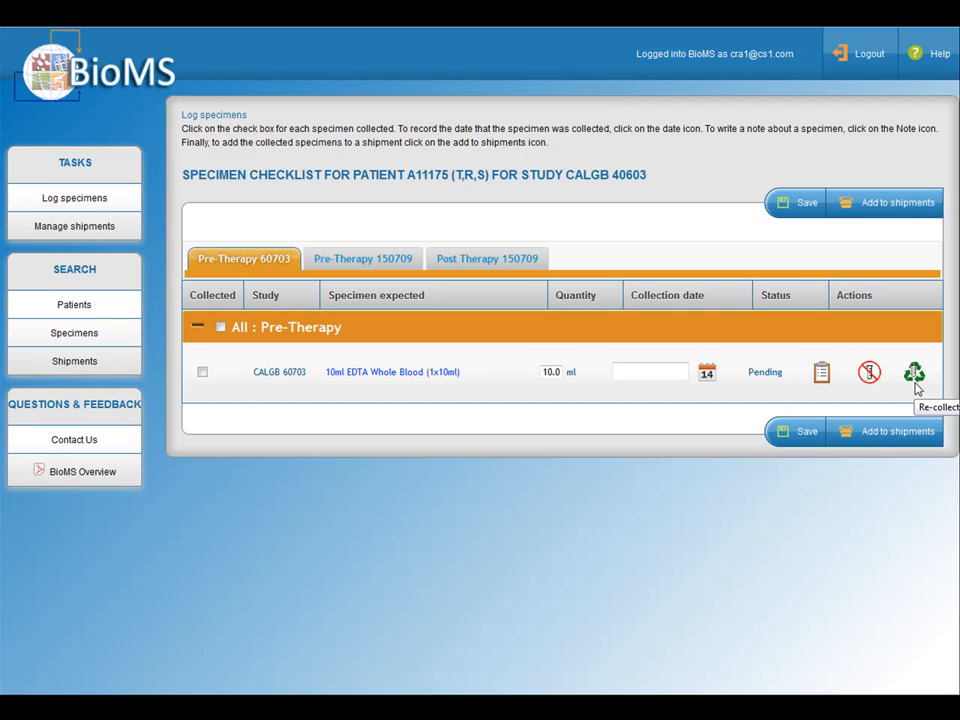
# Step: Mark the Pre-Therapy 10ml EDTA Whole Blood (1x10ml) specimen for CALGB 60703 as collected and save the checklist
pyautogui.click(203, 373)
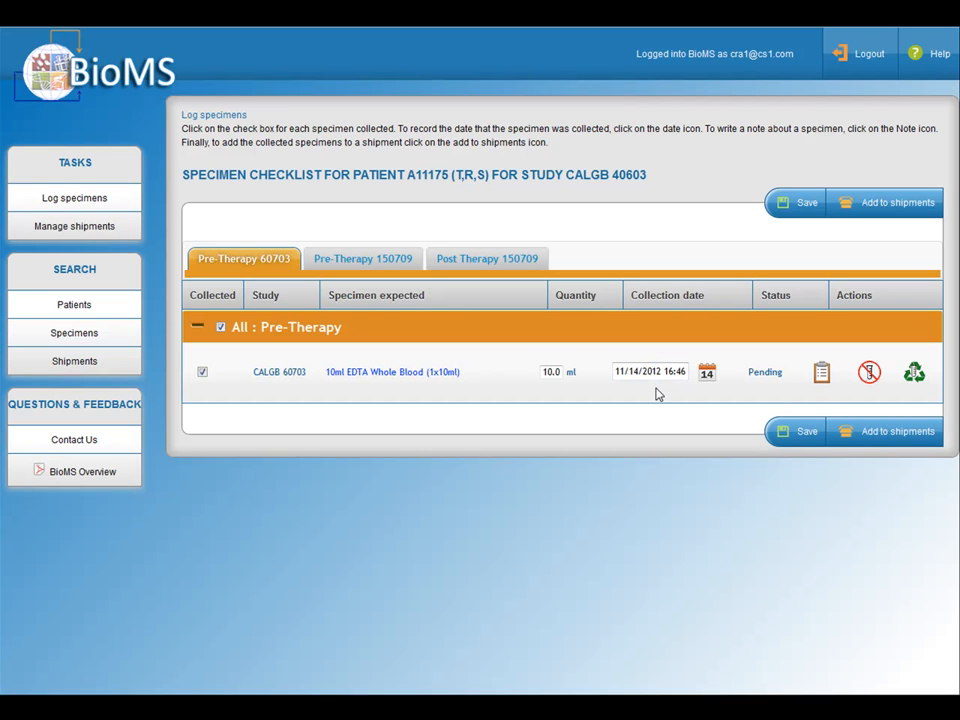
pyautogui.click(786, 436)
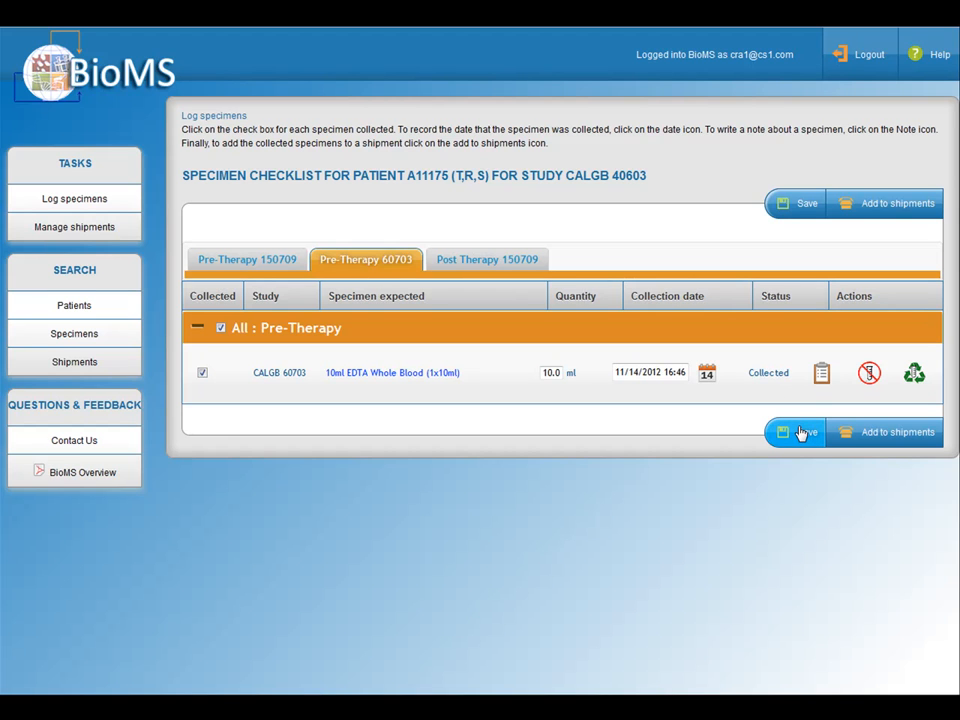
# Step: Add the collected 10ml EDTA Whole Blood specimen for CALGB 60703 to a shipment using automatic assignment
pyautogui.click(862, 438)
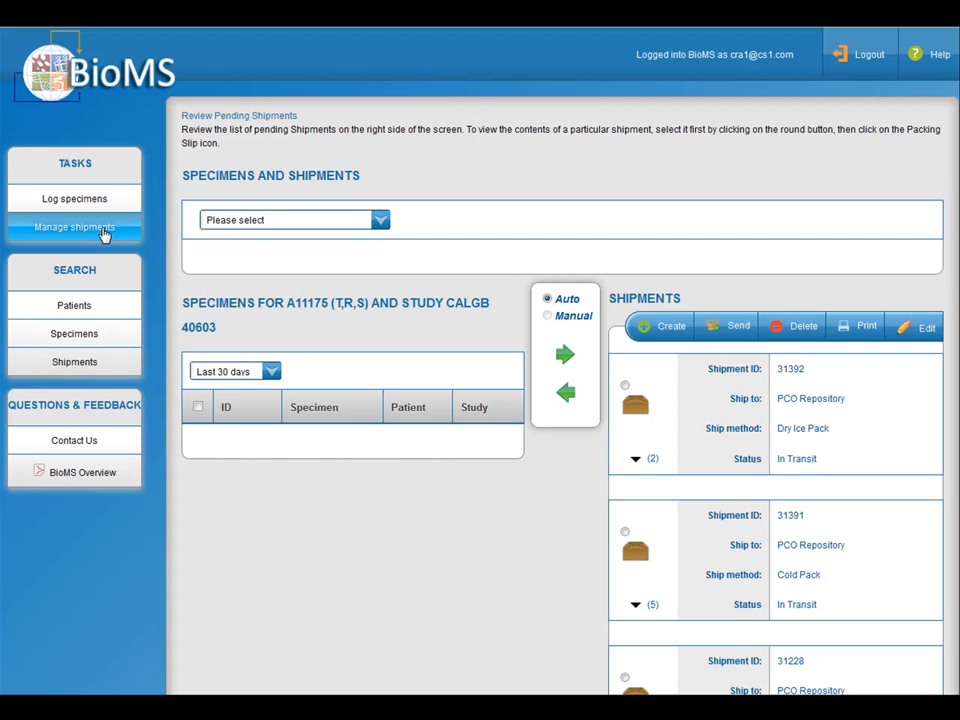
pyautogui.click(104, 234)
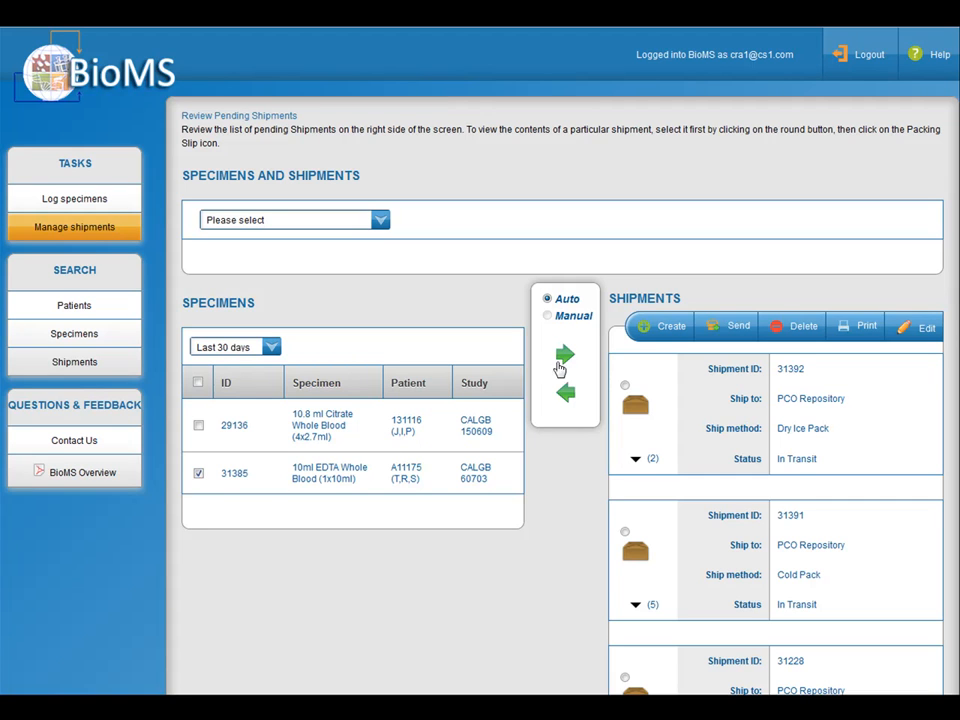
pyautogui.click(566, 358)
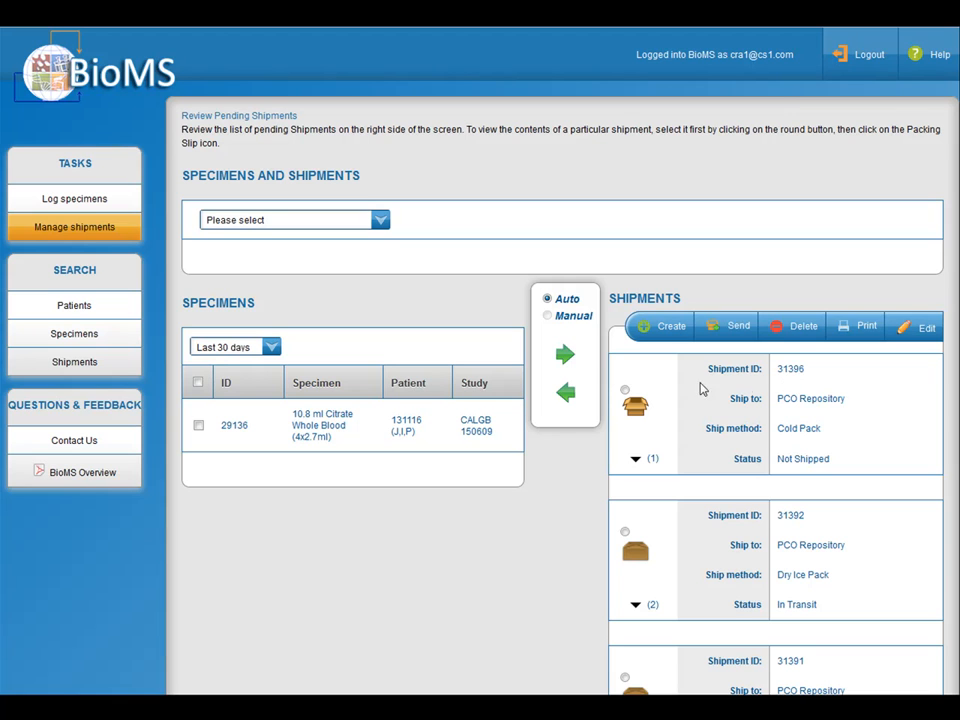
# Step: On the unshipped Cold Pack shipment's packing slip, replace the sender's phone number and choose Co-ordinator PCO as receiver contact
pyautogui.click(625, 390)
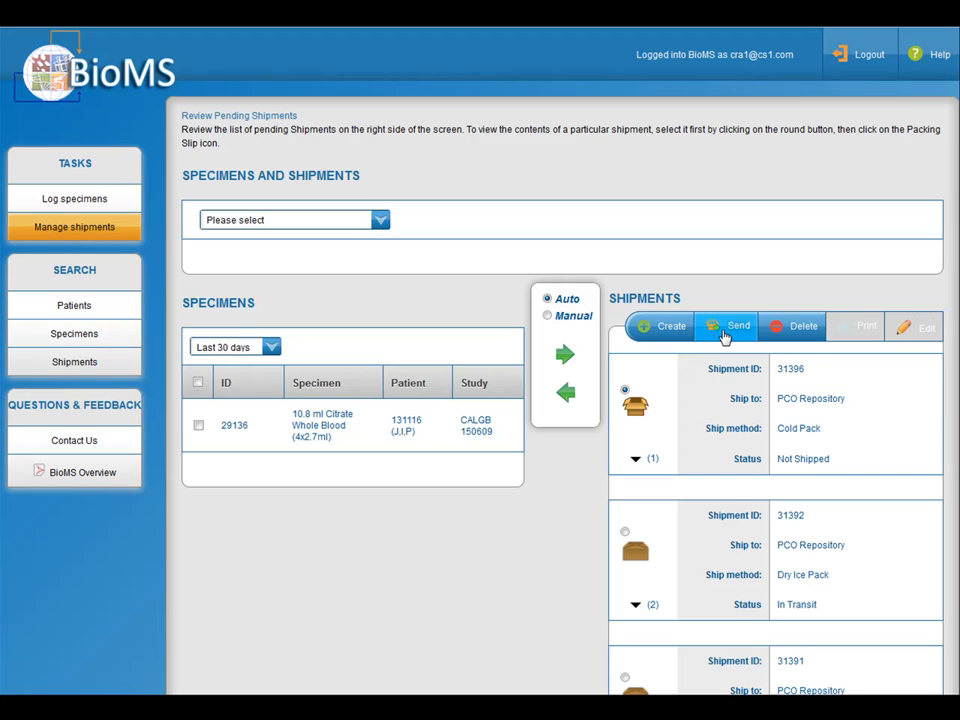
pyautogui.click(725, 337)
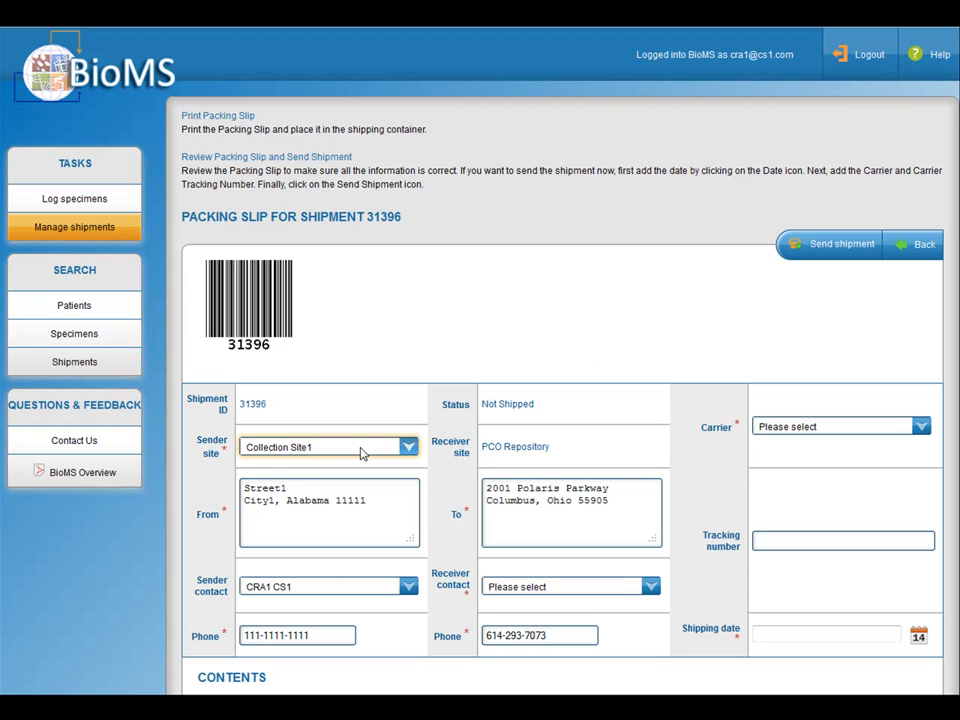
pyautogui.moveTo(336, 634); pyautogui.dragTo(195, 633)
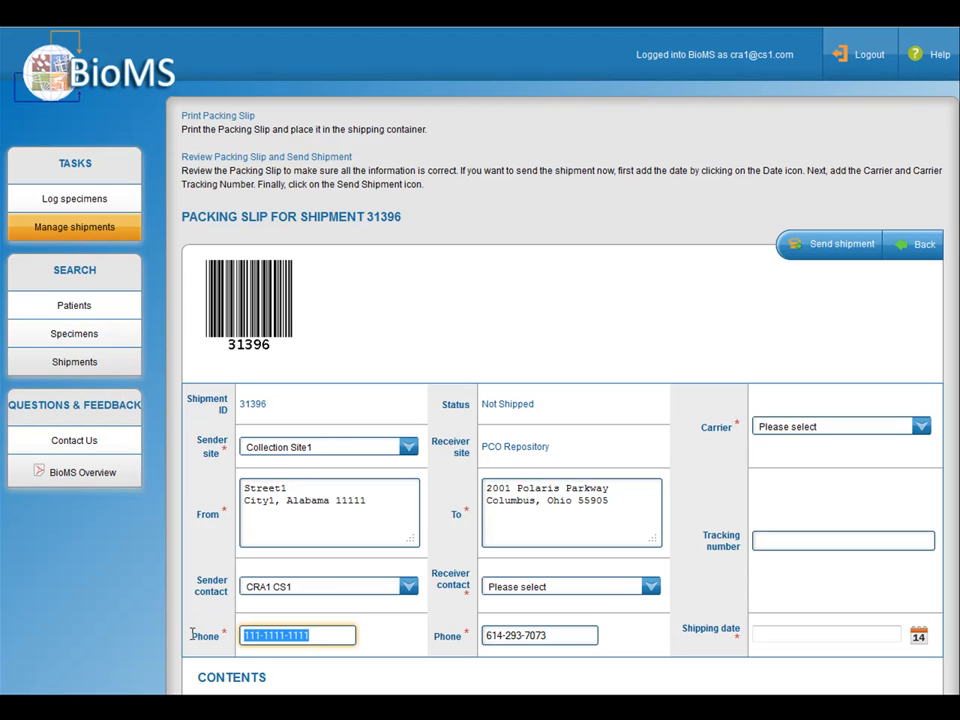
pyautogui.write('999')
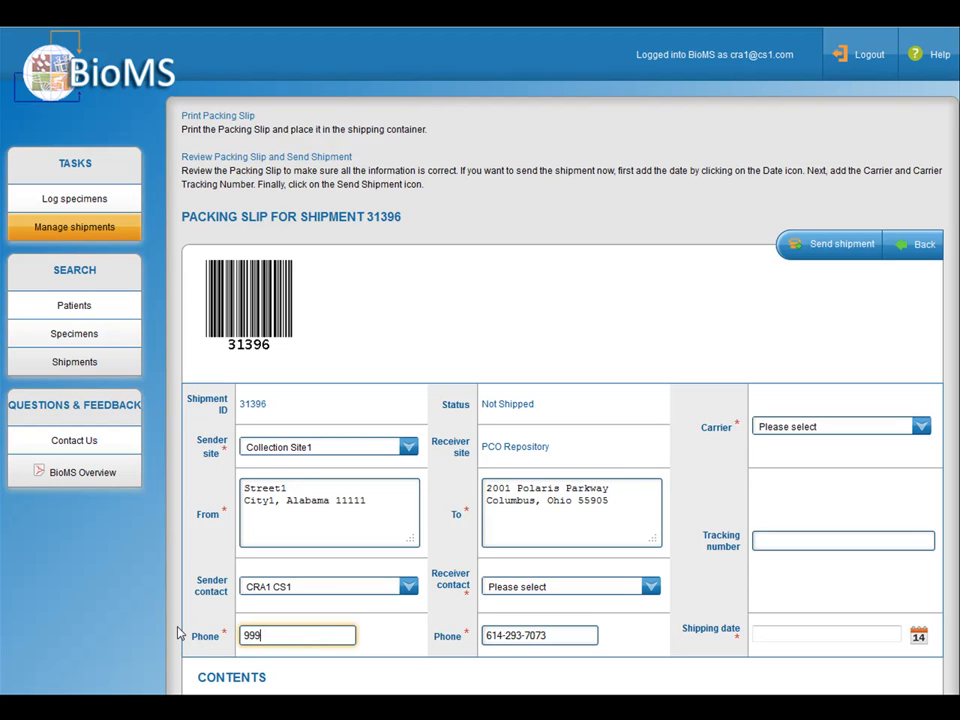
pyautogui.write('-999-9999')
pyautogui.click(542, 588)
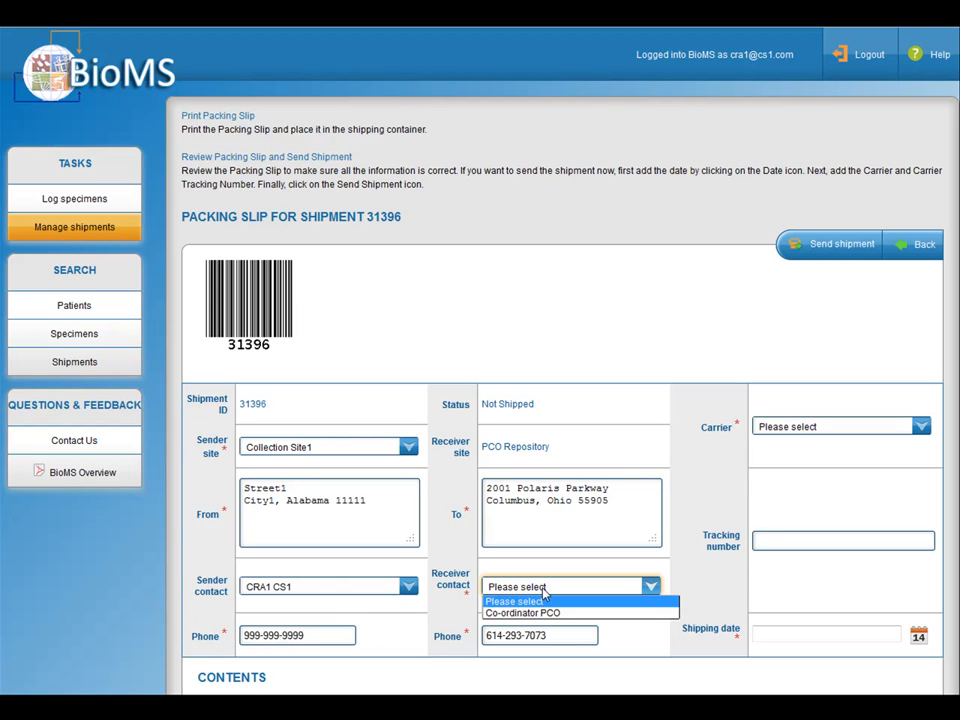
pyautogui.click(548, 613)
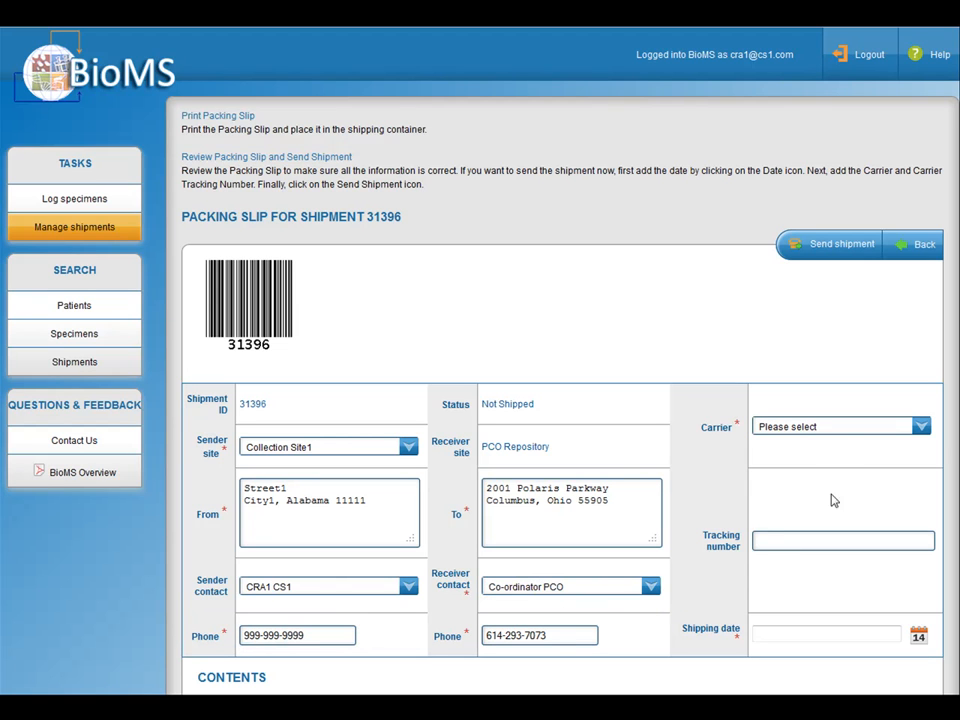
# Step: Set the packing slip's carrier to UPS, enter the tracking number, and set the shipping date to 11/14/2012
pyautogui.click(836, 428)
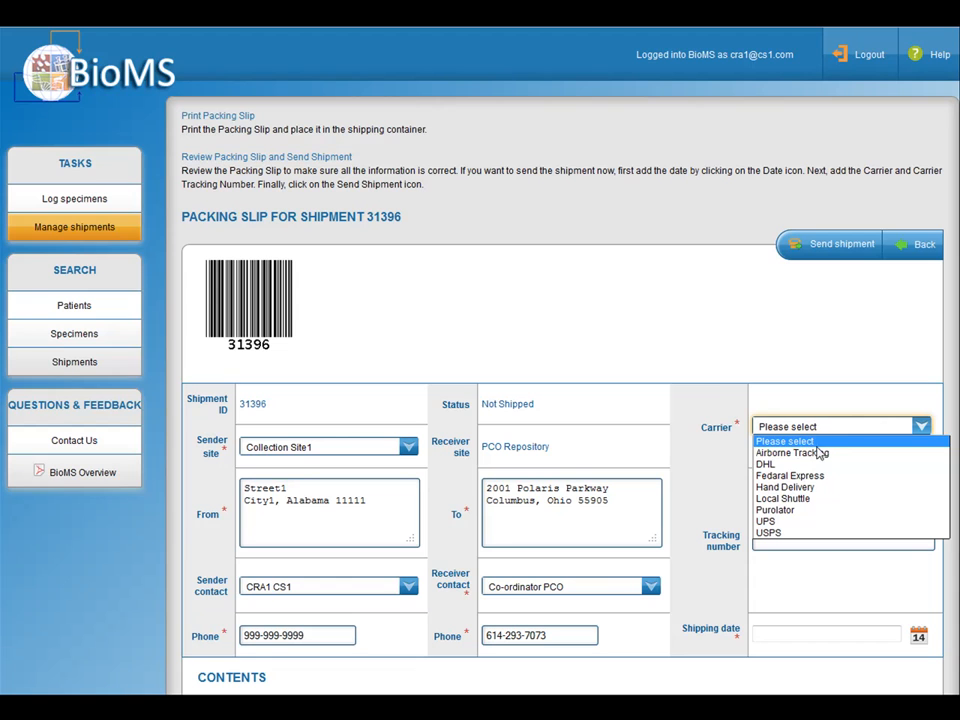
pyautogui.click(795, 522)
pyautogui.click(789, 540)
pyautogui.write('585858585')
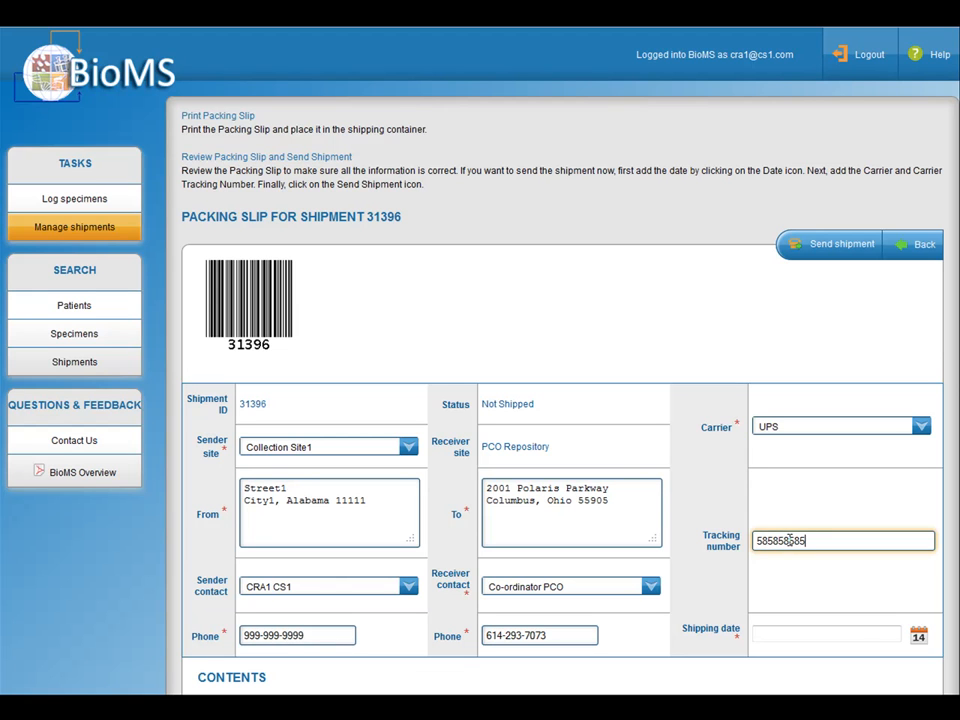
pyautogui.click(917, 635)
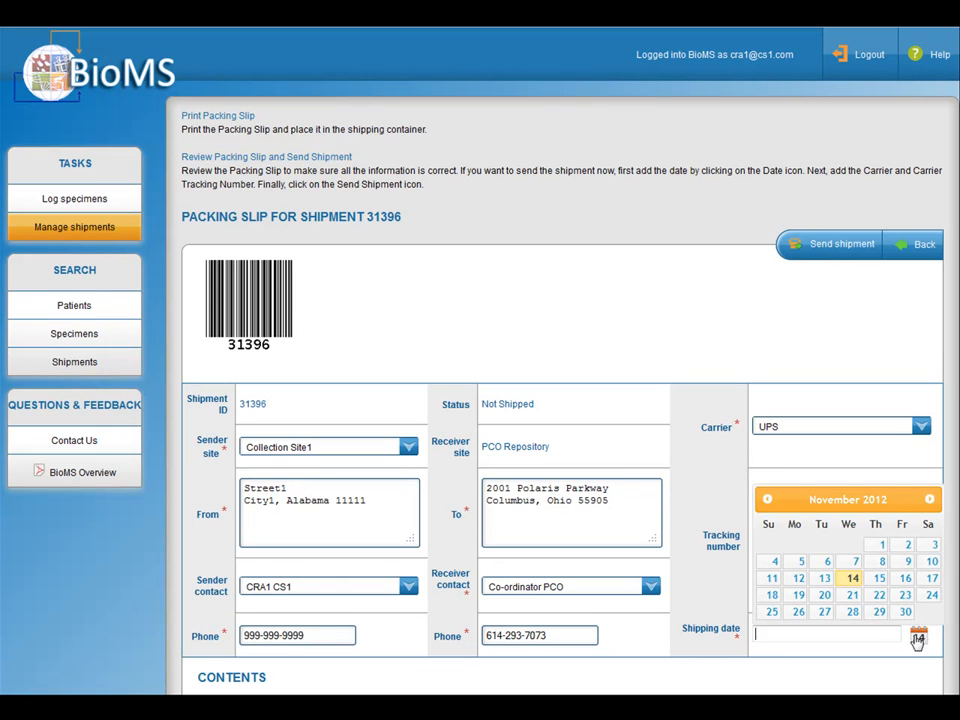
pyautogui.click(853, 579)
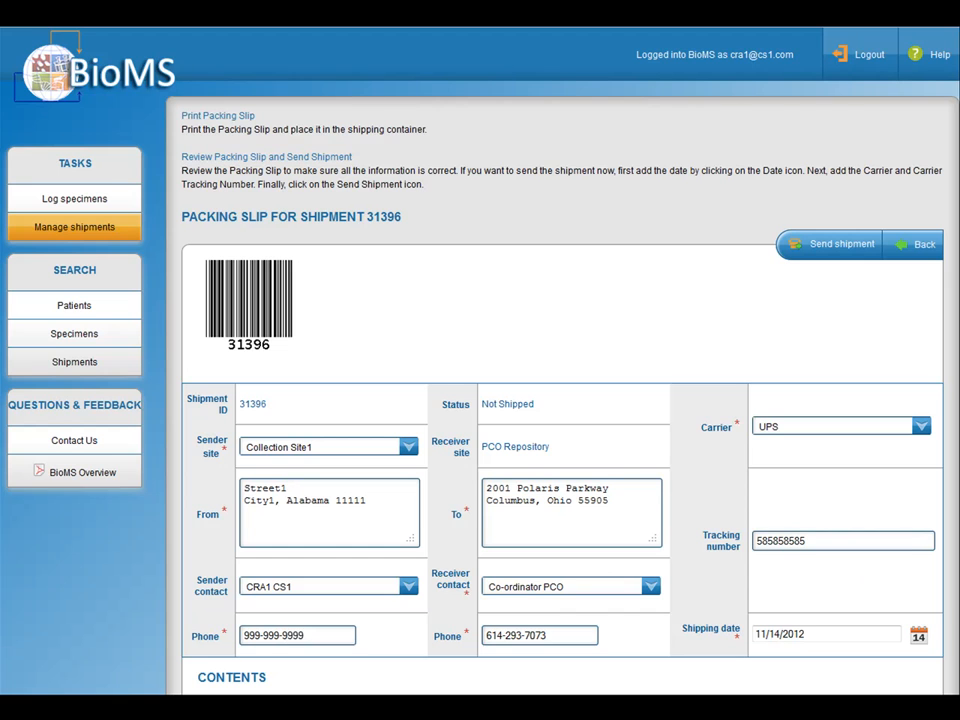
# Step: Review the packing slip's contents and send the shipment to the PCO Repository
pyautogui.scroll(-1, 853, 579)
pyautogui.scroll(-4, 555, 400)
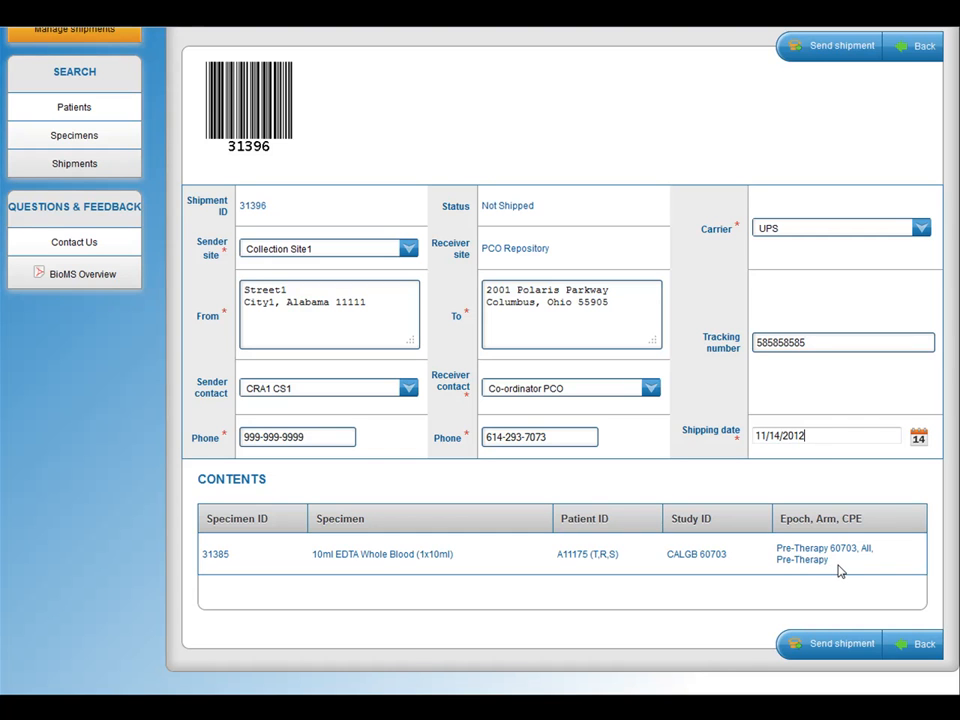
pyautogui.click(829, 644)
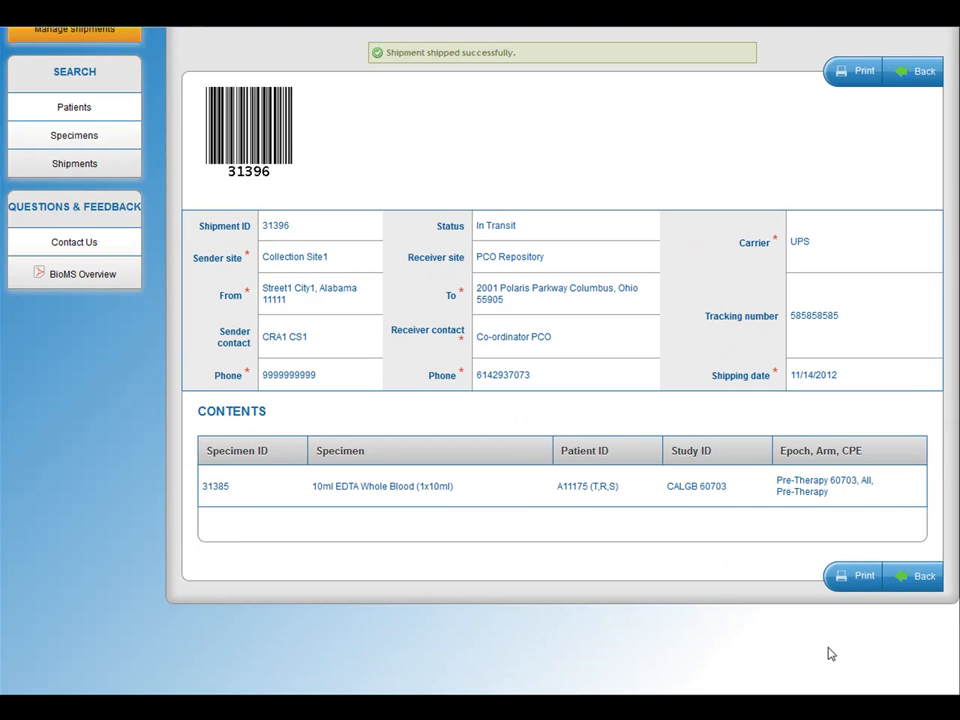
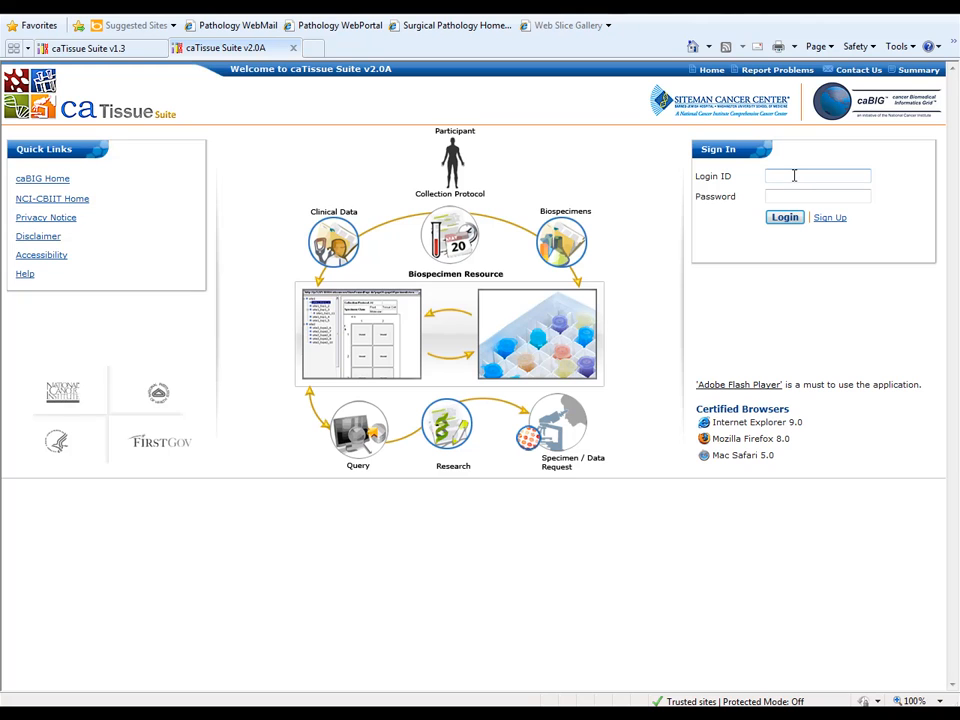
# Step: Sign in to caTissue Suite with the repository user's login ID and account password
pyautogui.click(794, 175)
pyautogui.press('Tab')
pyautogui.write('*********')
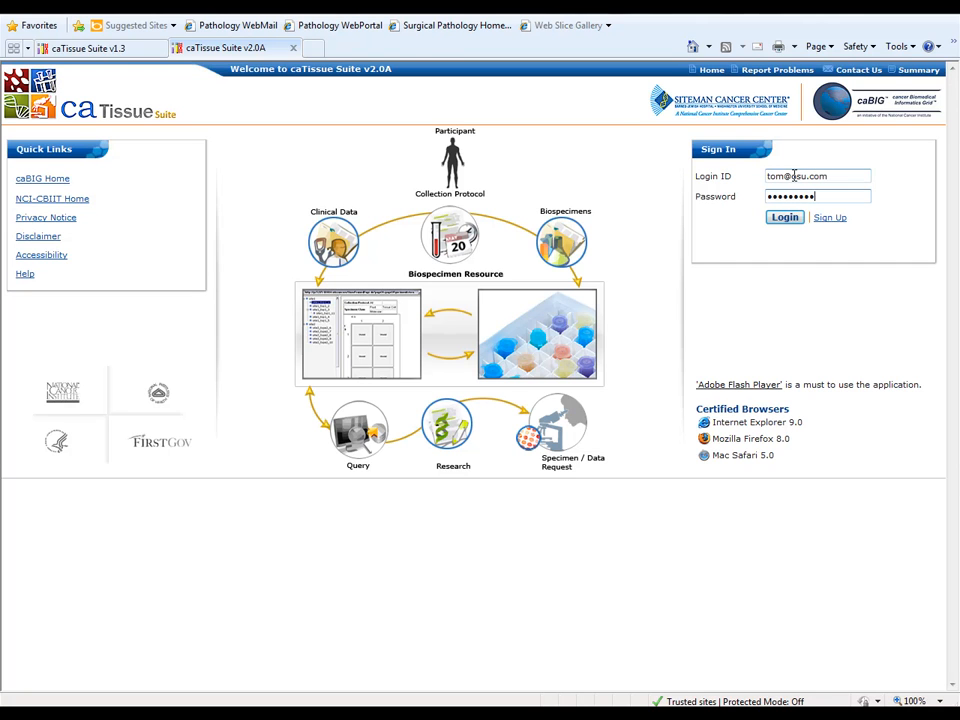
pyautogui.press('Return')
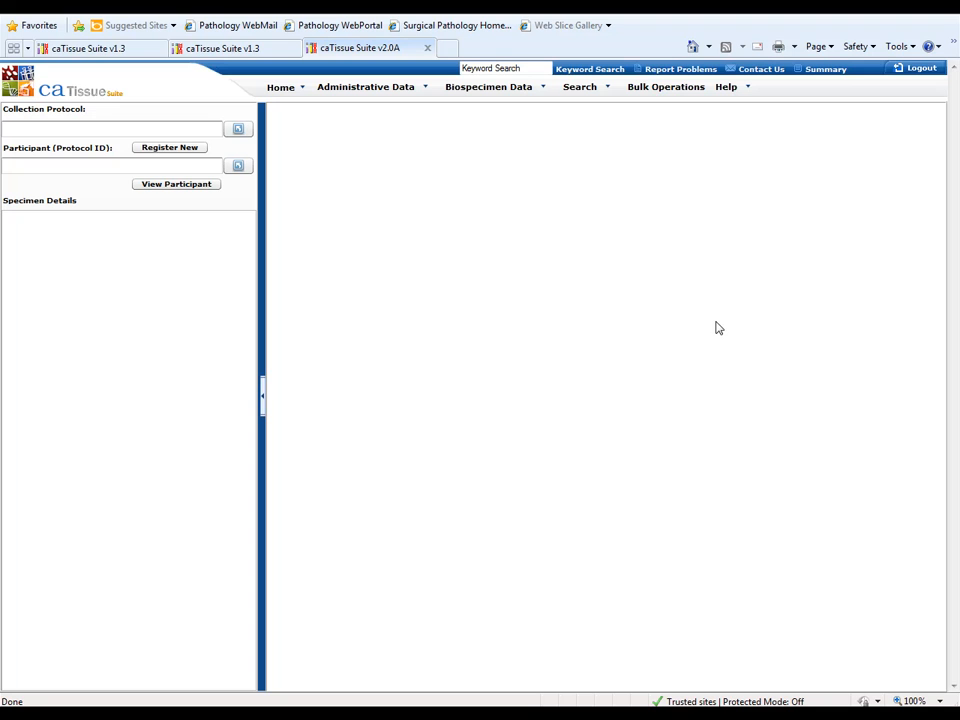
# Step: Receive the Collecting Site1 shipment sent 2012-11-14, accepting its 10ml EDTA Whole Blood specimen with Acceptable quality and Virtual storage
pyautogui.click(533, 95)
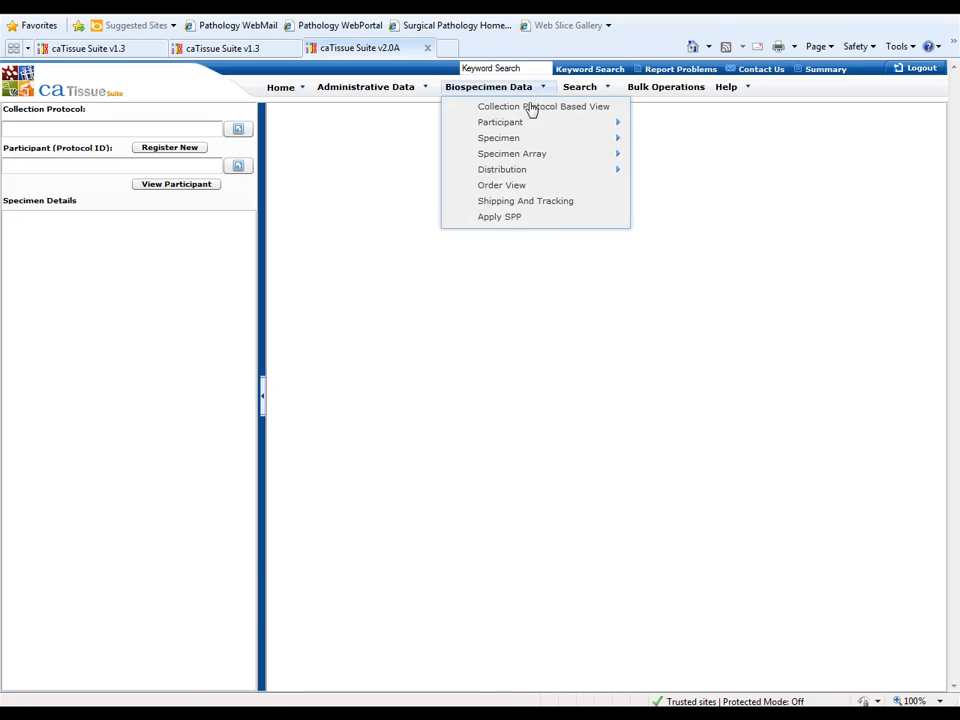
pyautogui.click(540, 208)
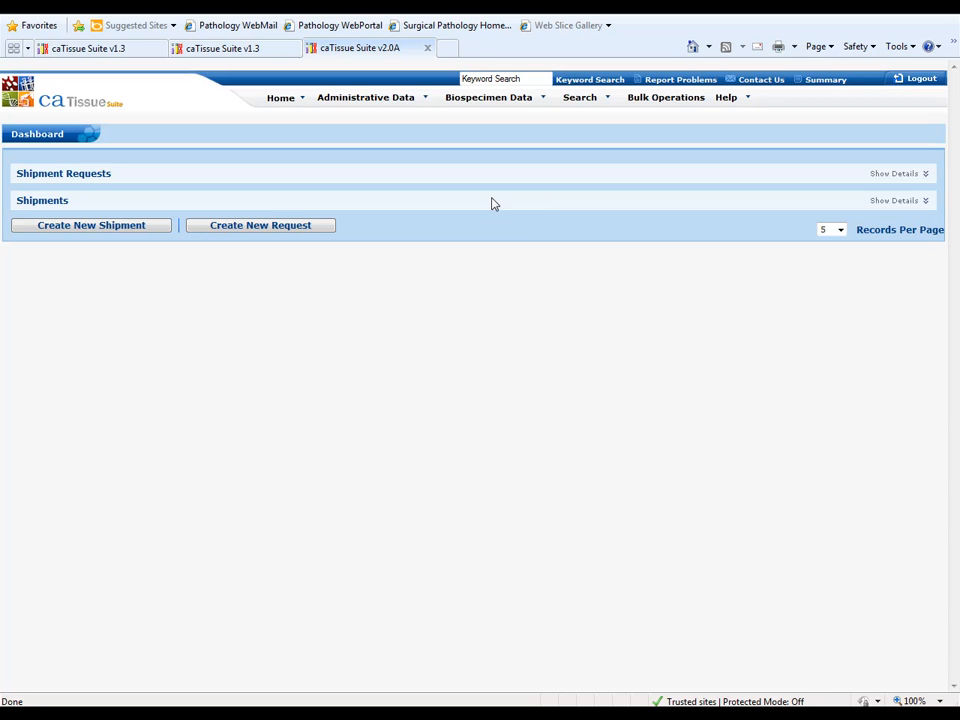
pyautogui.doubleClick(492, 199)
pyautogui.click(908, 208)
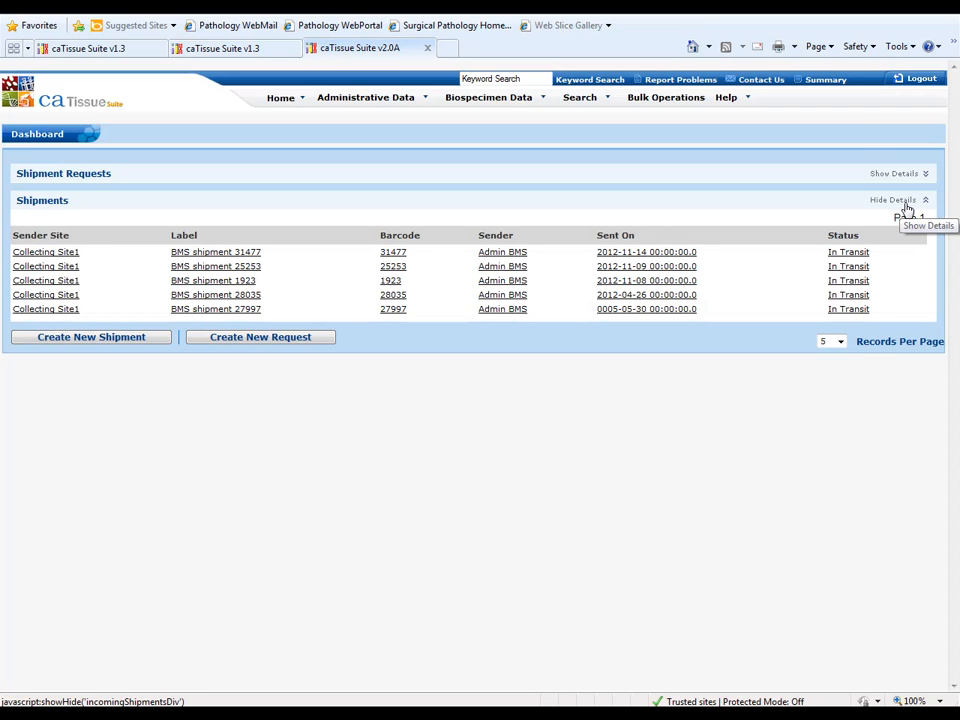
pyautogui.click(248, 254)
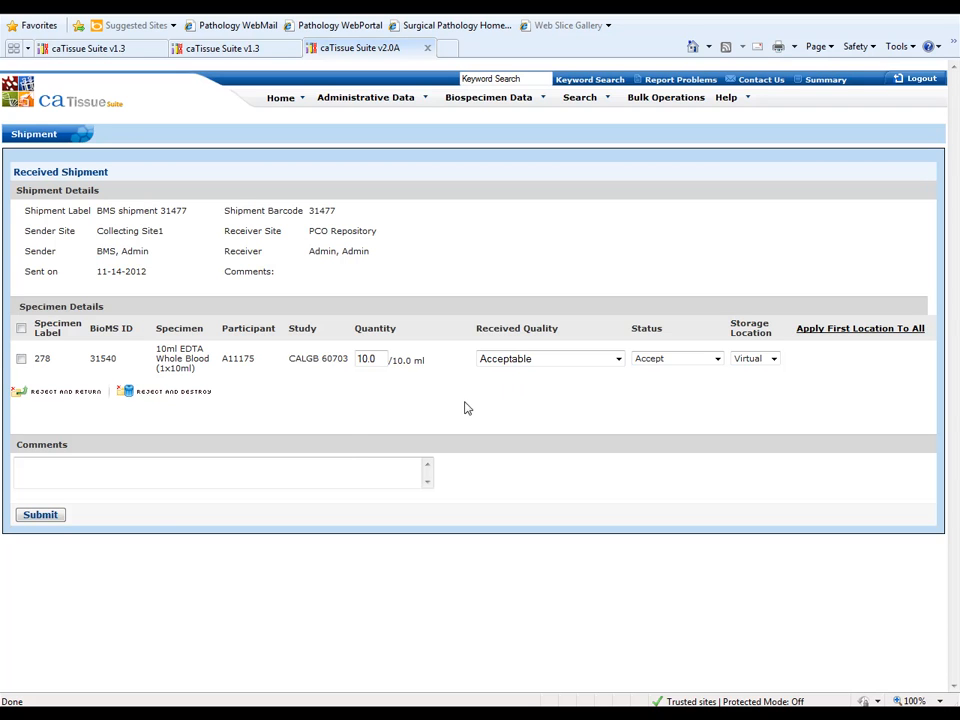
pyautogui.click(40, 516)
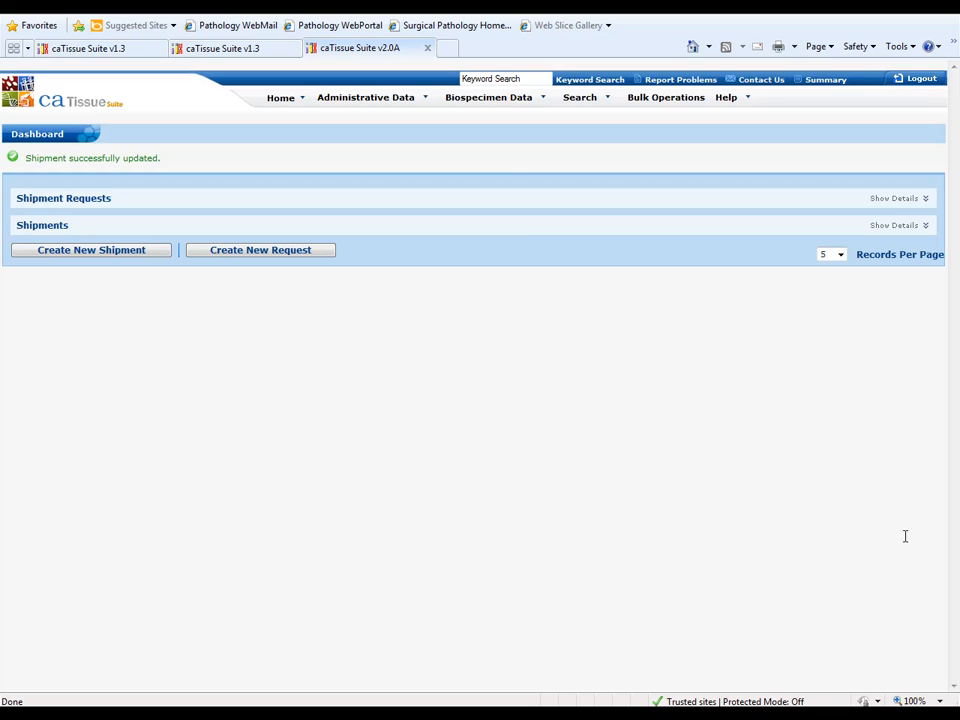
# Step: In the collection protocol based view, choose protocol CALGB 60703 and open its registered participant
pyautogui.click(493, 102)
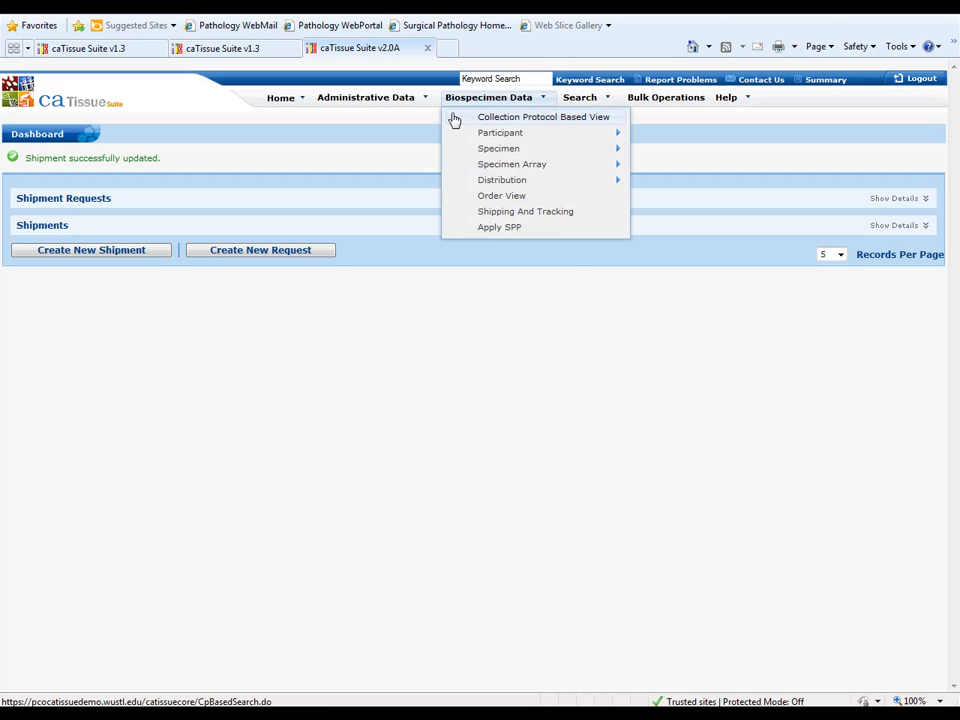
pyautogui.click(463, 123)
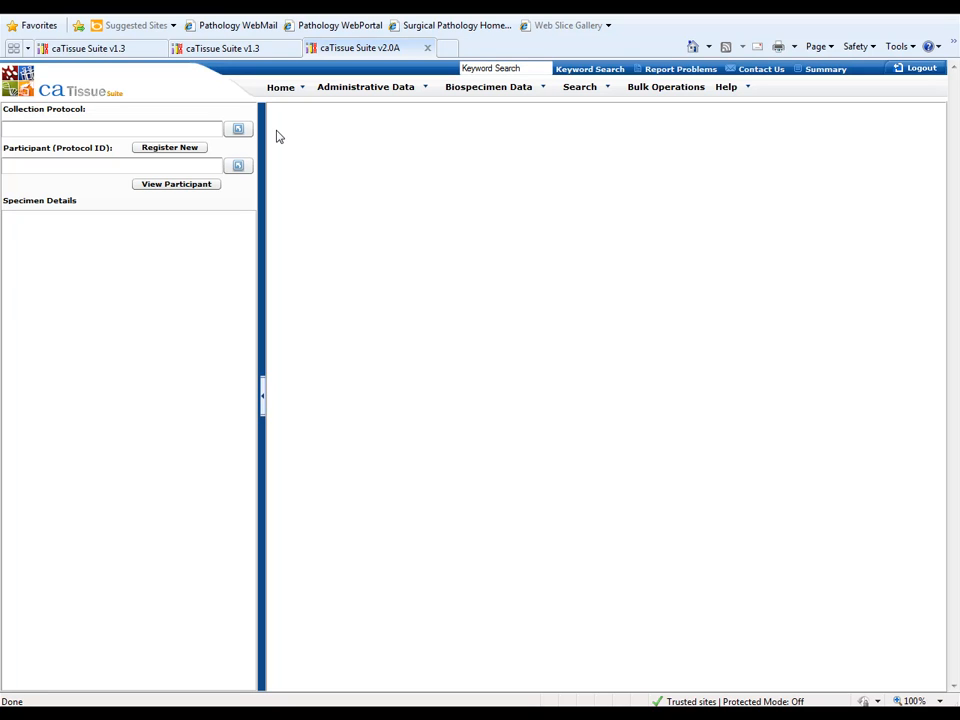
pyautogui.click(239, 131)
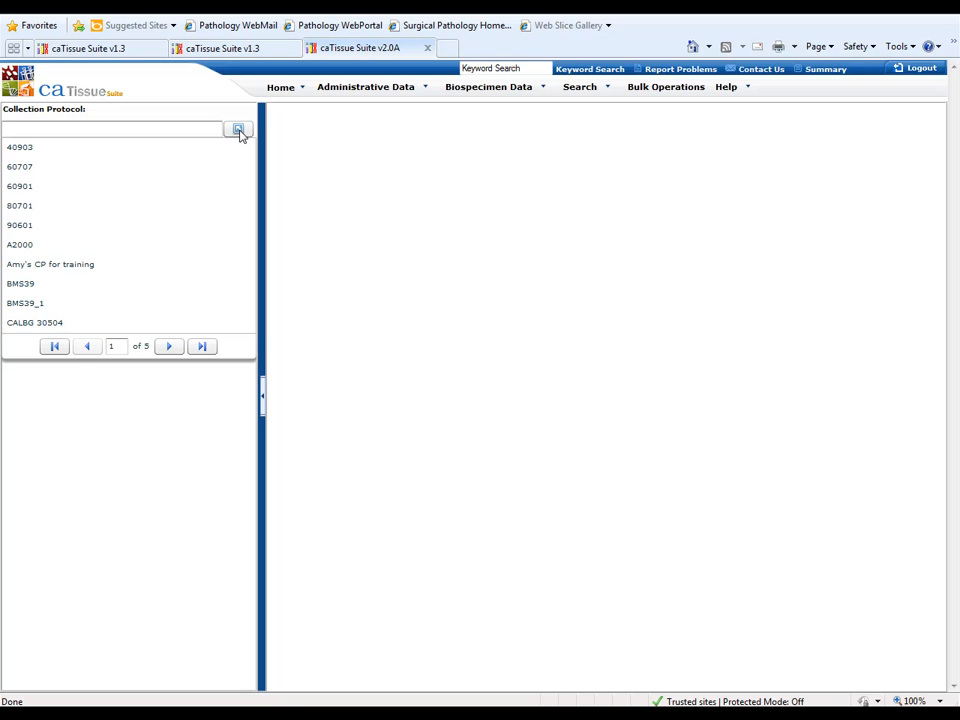
pyautogui.click(206, 133)
pyautogui.write('60')
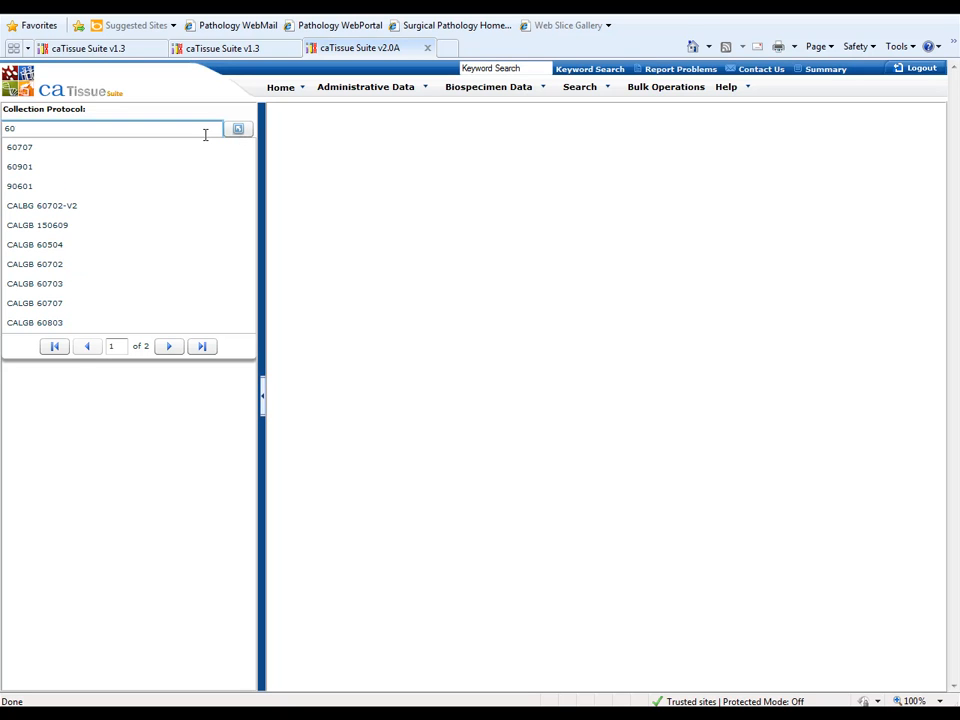
pyautogui.write('7')
pyautogui.click(58, 206)
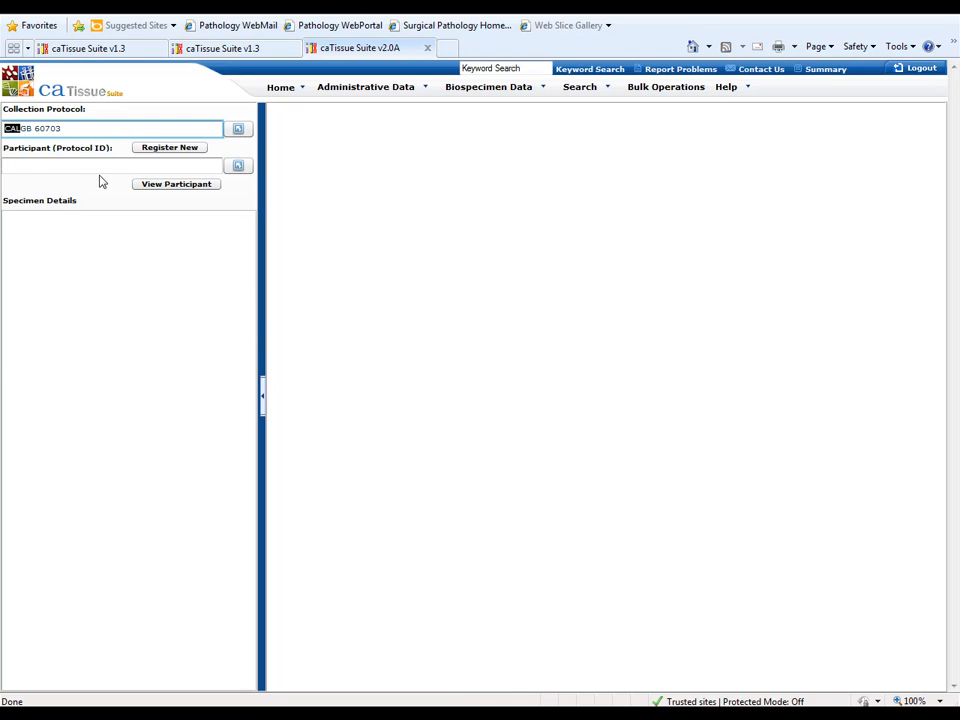
pyautogui.click(239, 166)
pyautogui.click(76, 204)
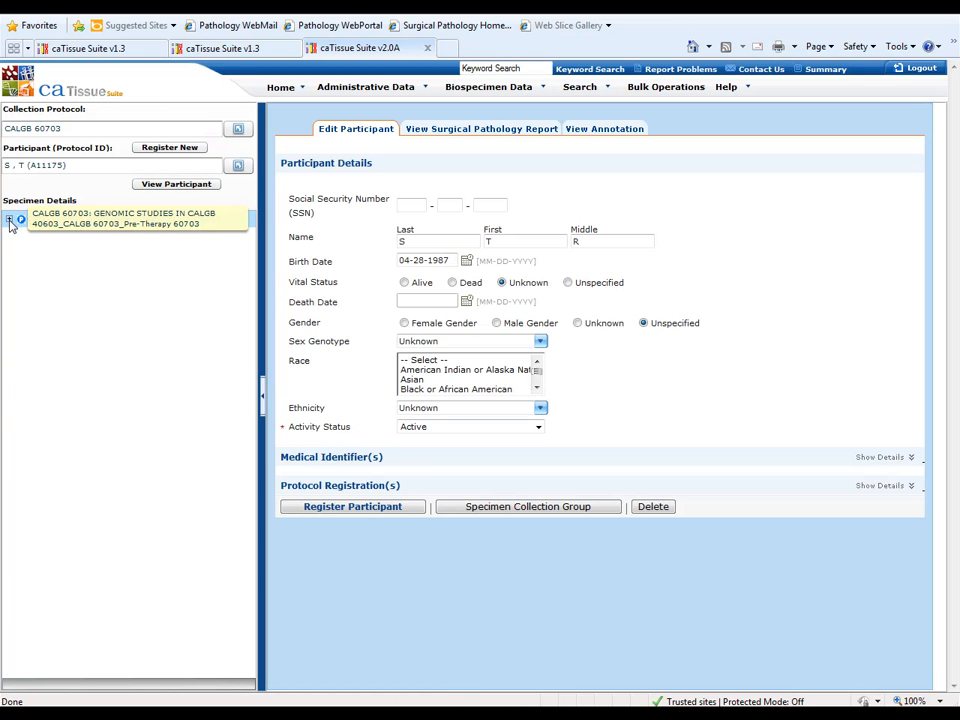
# Step: Set the collection status of the participant's T0.0 Pre-Therapy specimen collection group to Complete and submit it
pyautogui.click(9, 219)
pyautogui.click(22, 235)
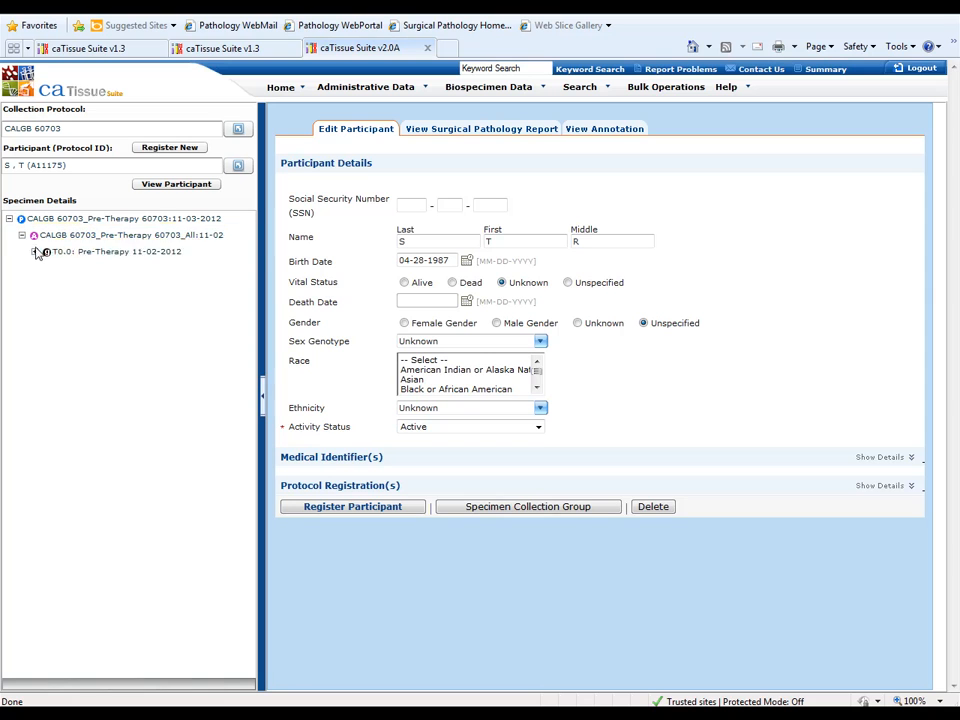
pyautogui.click(80, 252)
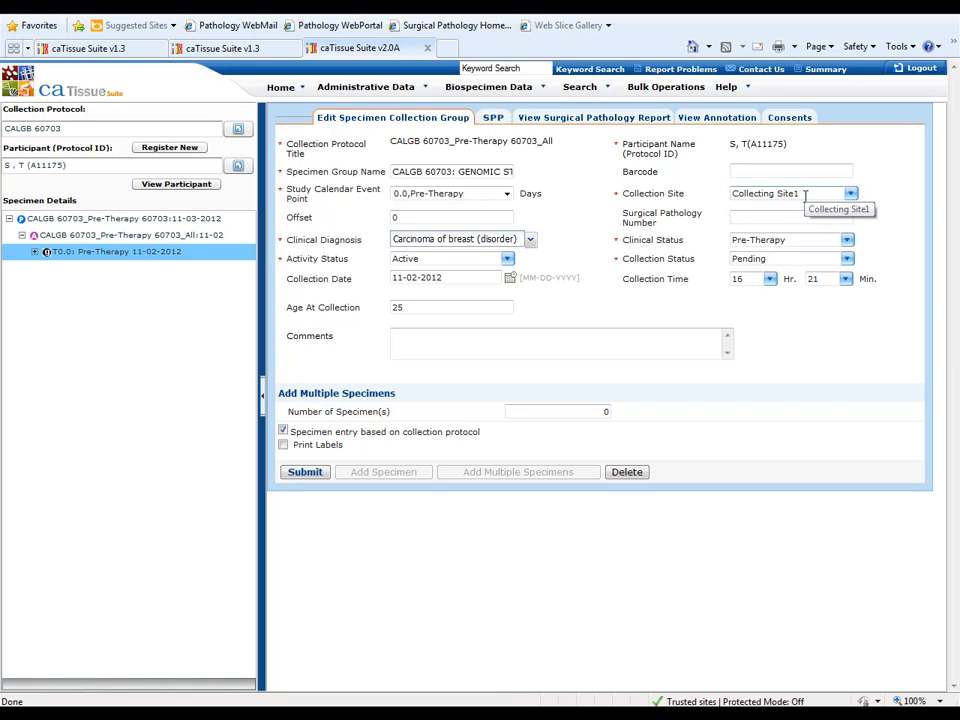
pyautogui.click(782, 260)
pyautogui.write('co')
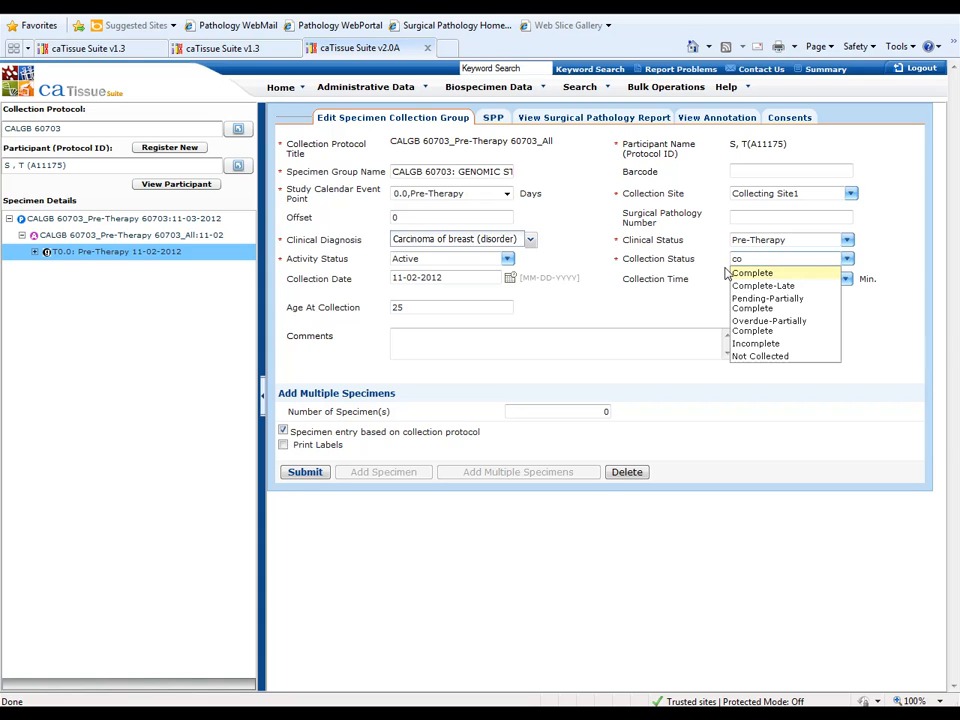
pyautogui.click(737, 273)
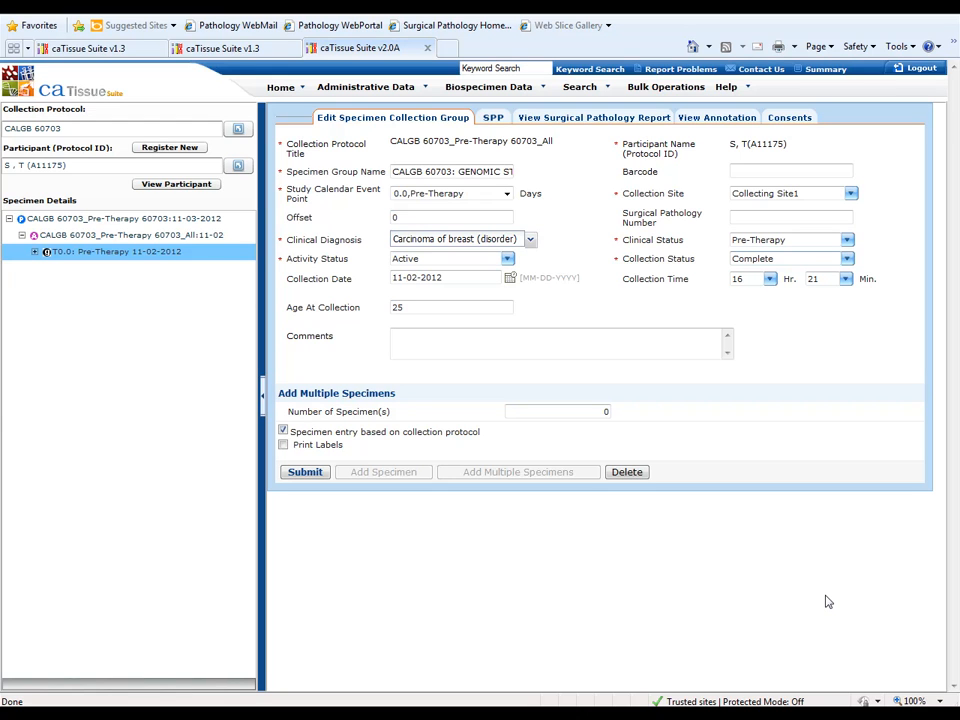
pyautogui.click(35, 252)
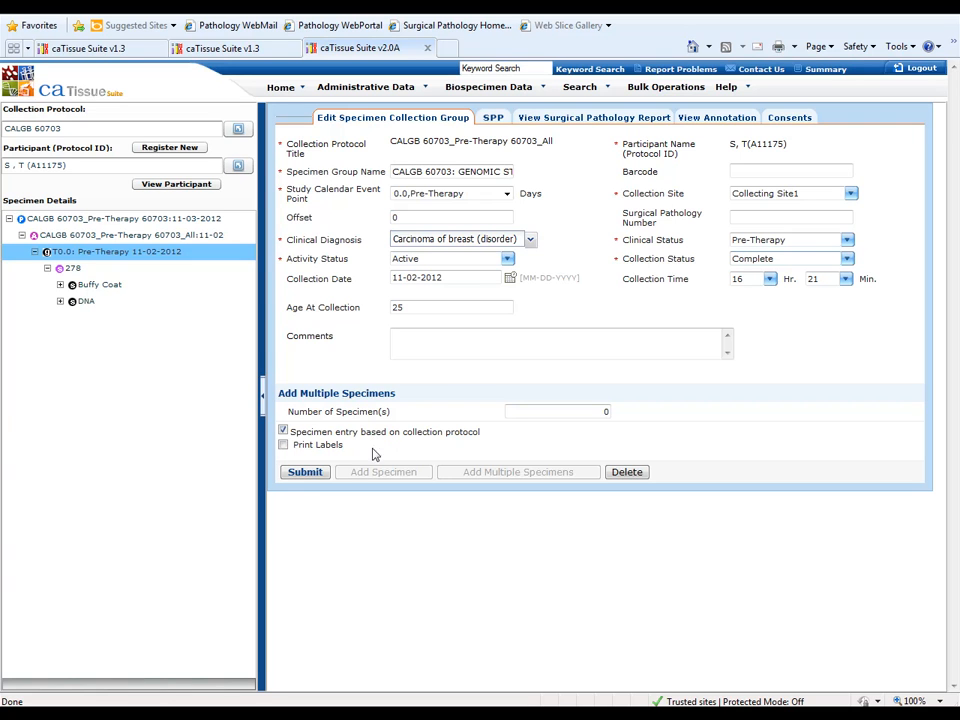
pyautogui.click(300, 474)
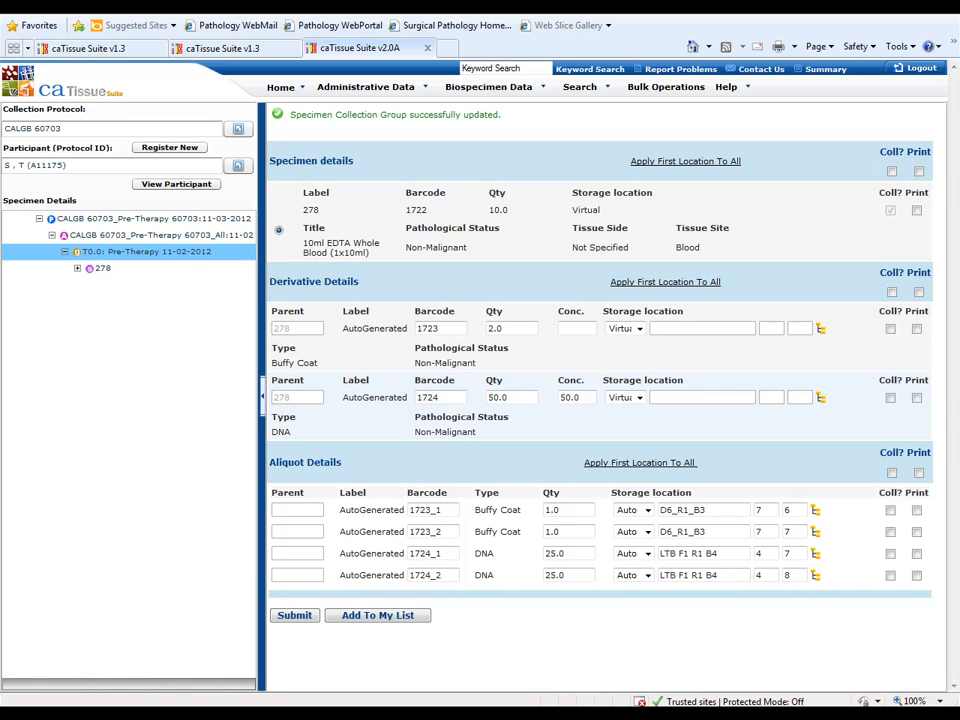
# Step: Mark all Buffy Coat and DNA derivatives and aliquots as collected, submit them, and expand the parent specimen's tree
pyautogui.click(893, 293)
pyautogui.click(892, 474)
pyautogui.click(302, 617)
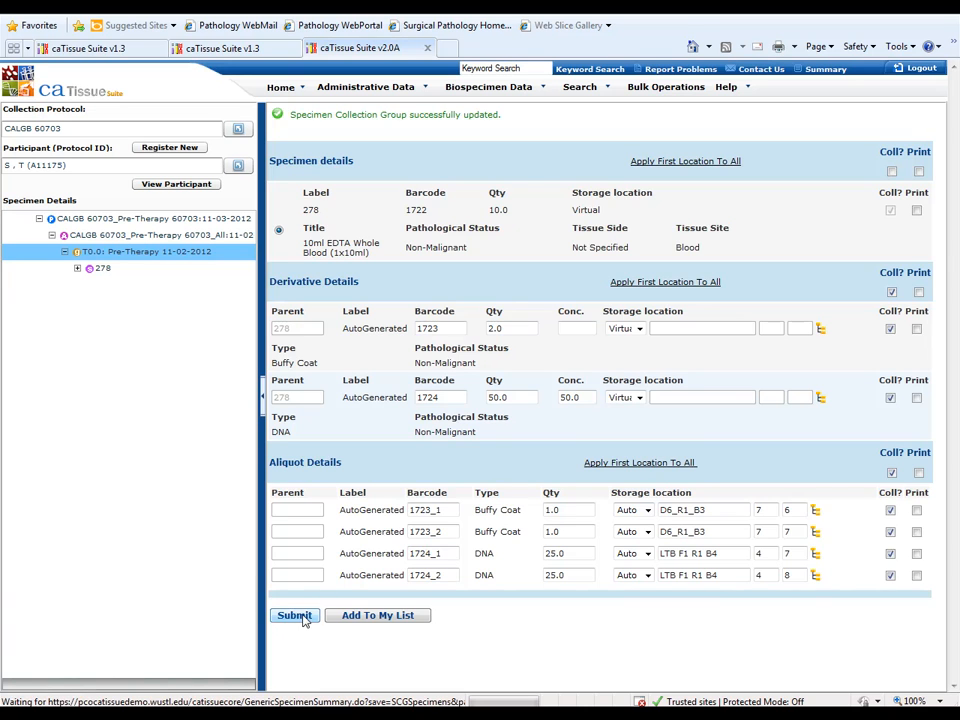
pyautogui.click(77, 268)
pyautogui.click(90, 285)
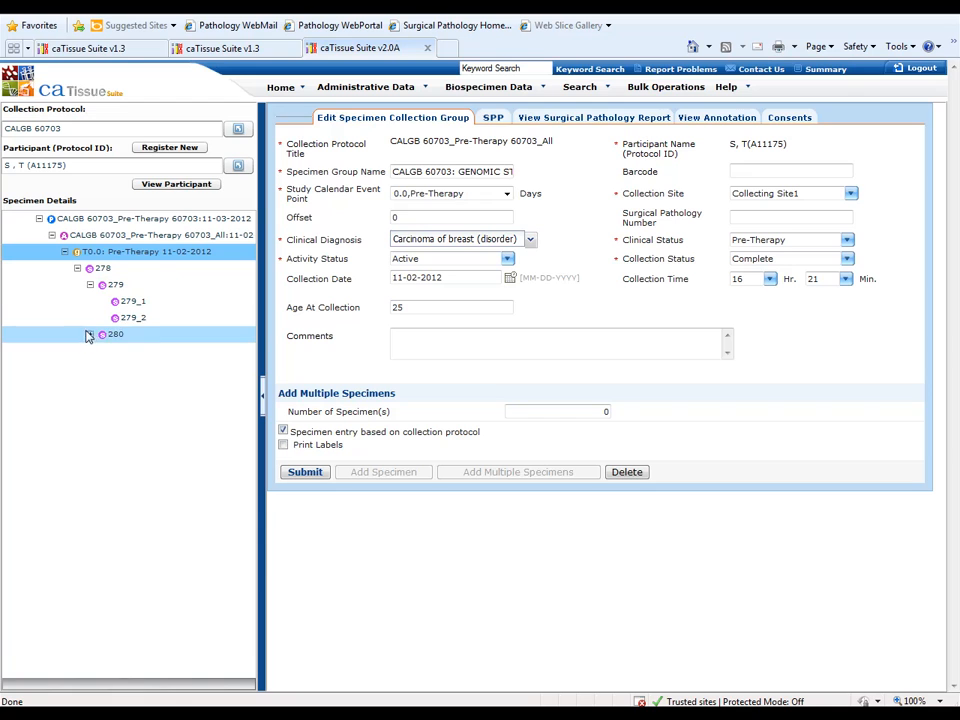
pyautogui.click(90, 334)
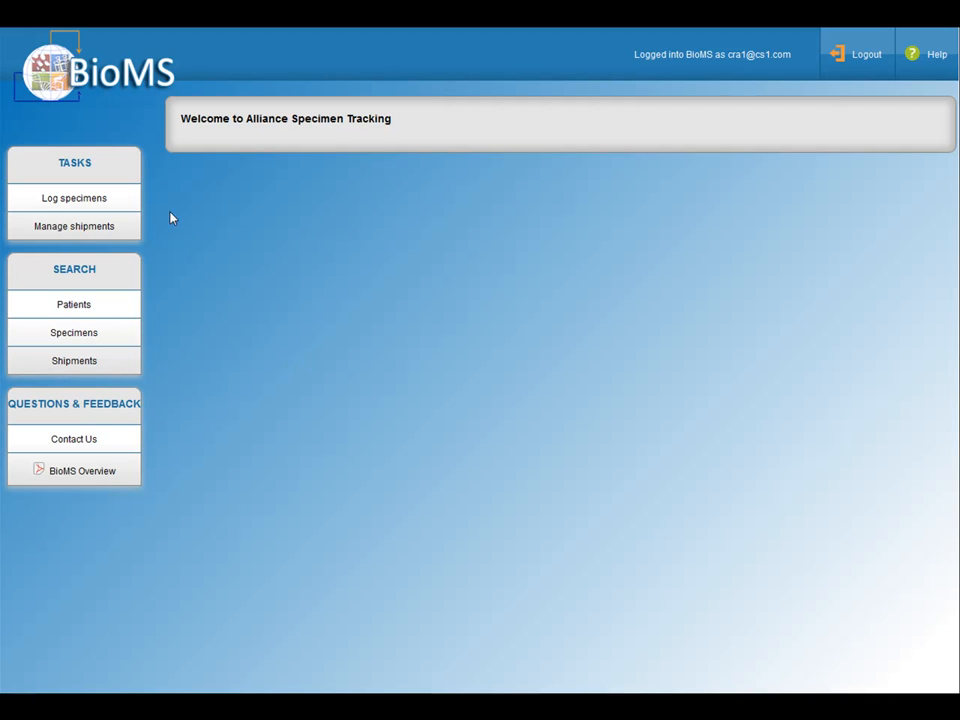
# Step: Switch to BioMS, search for the patient by registration ID, and open the Pre-Therapy 60703 specimen checklist
pyautogui.click(87, 202)
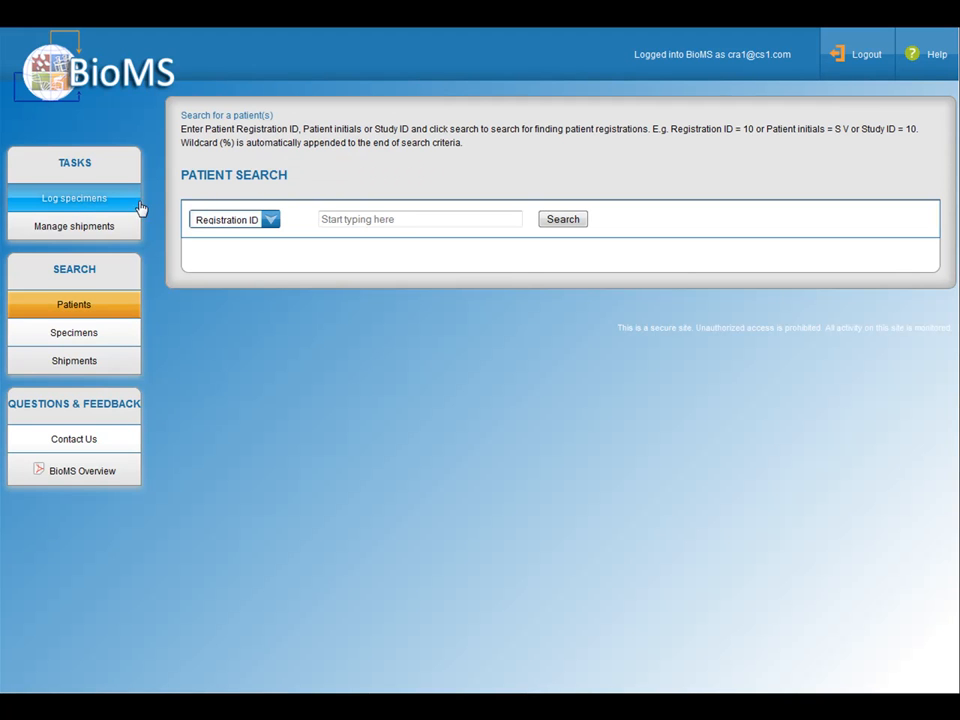
pyautogui.click(397, 218)
pyautogui.click(397, 218)
pyautogui.write('75')
pyautogui.click(380, 238)
pyautogui.click(549, 224)
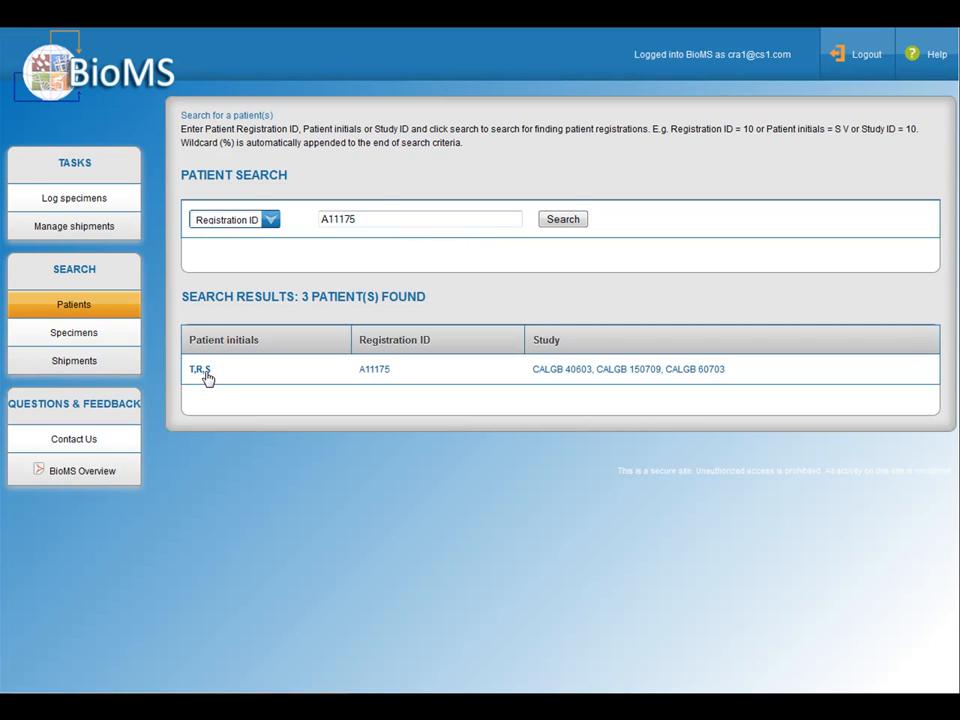
pyautogui.click(204, 371)
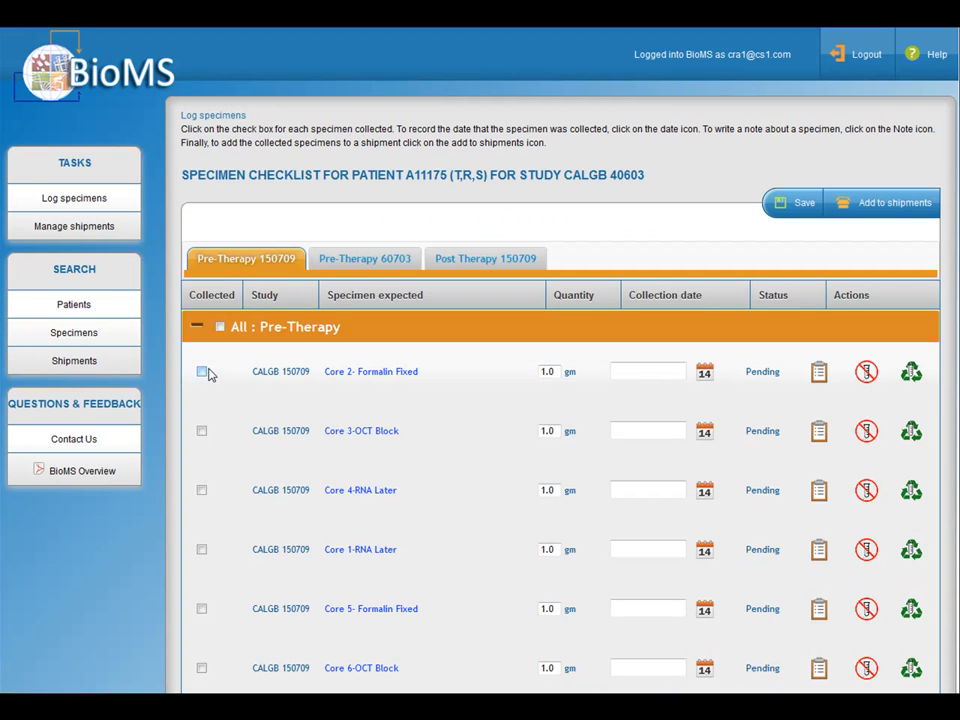
pyautogui.click(376, 262)
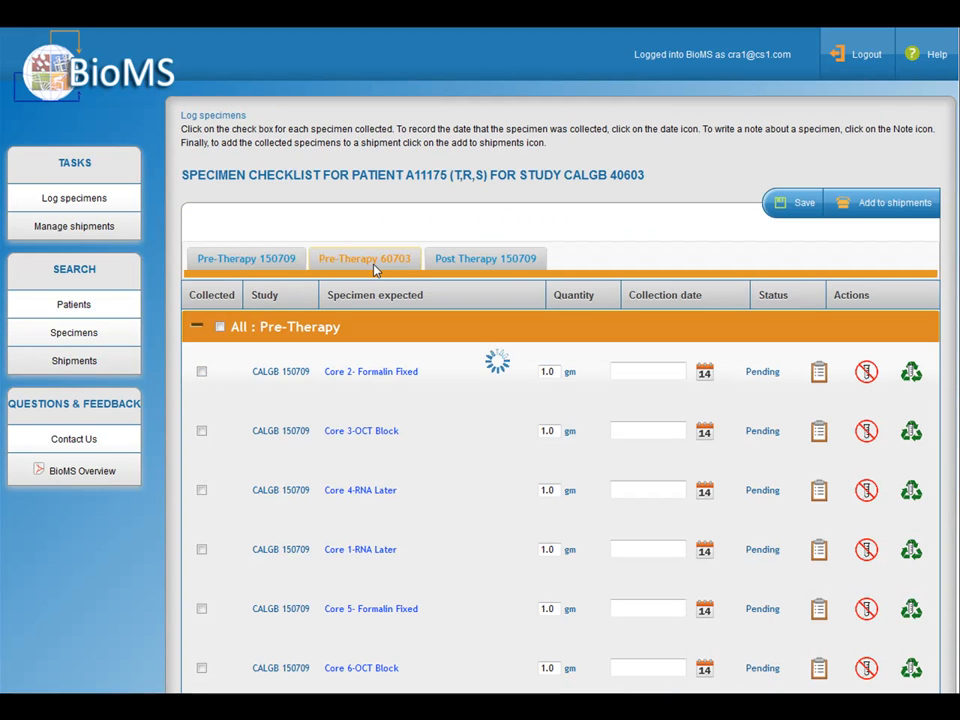